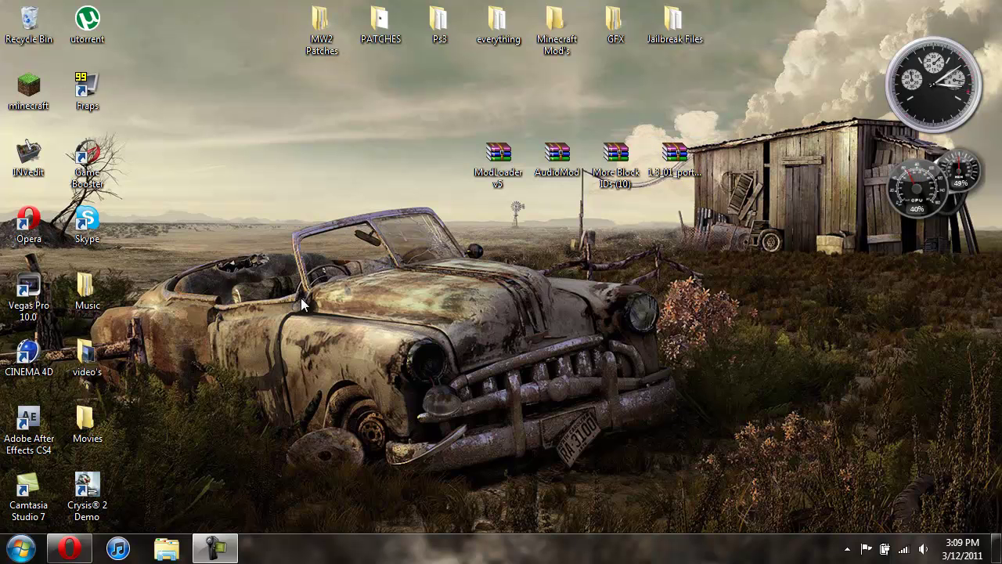
- Launch Minecraft, enter the game and load the singleplayer world "Minecraft Mineshaft"
double_click(37, 93)
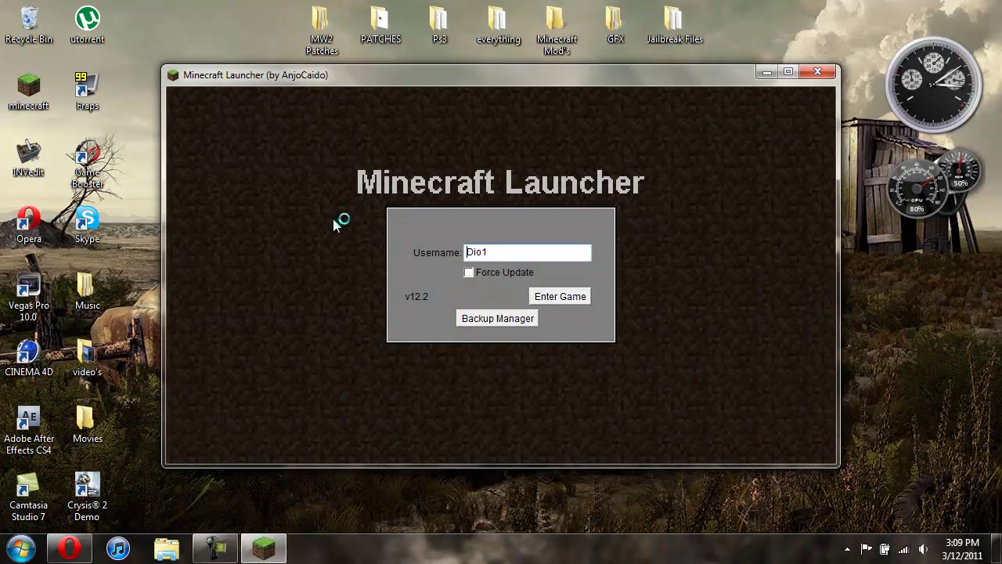
left_click(572, 298)
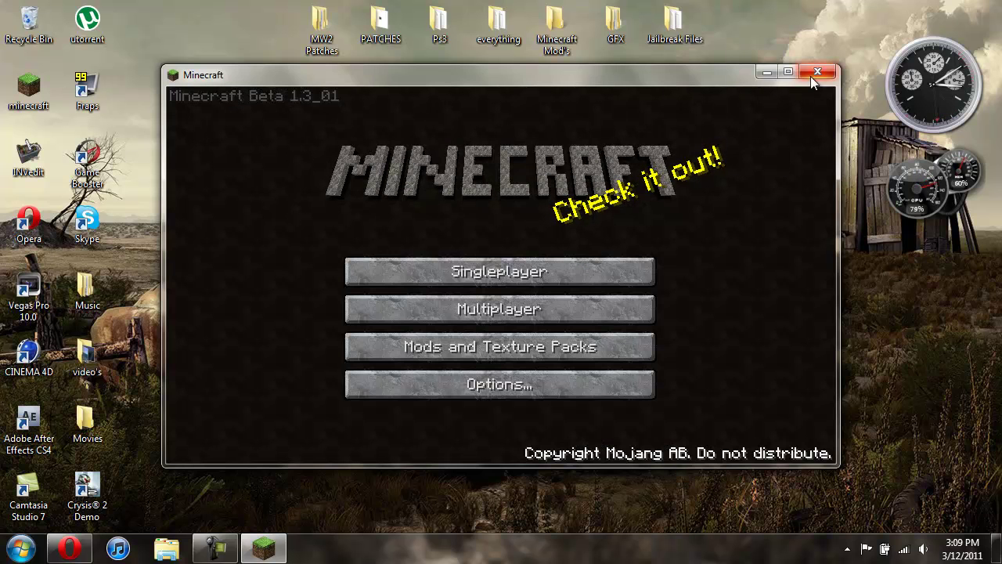
left_click(461, 271)
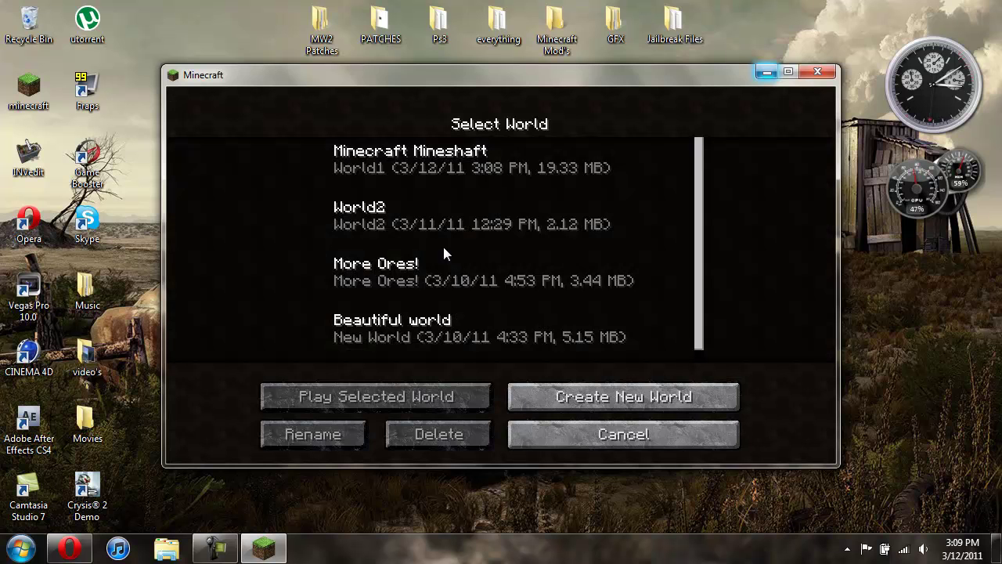
left_click(438, 172)
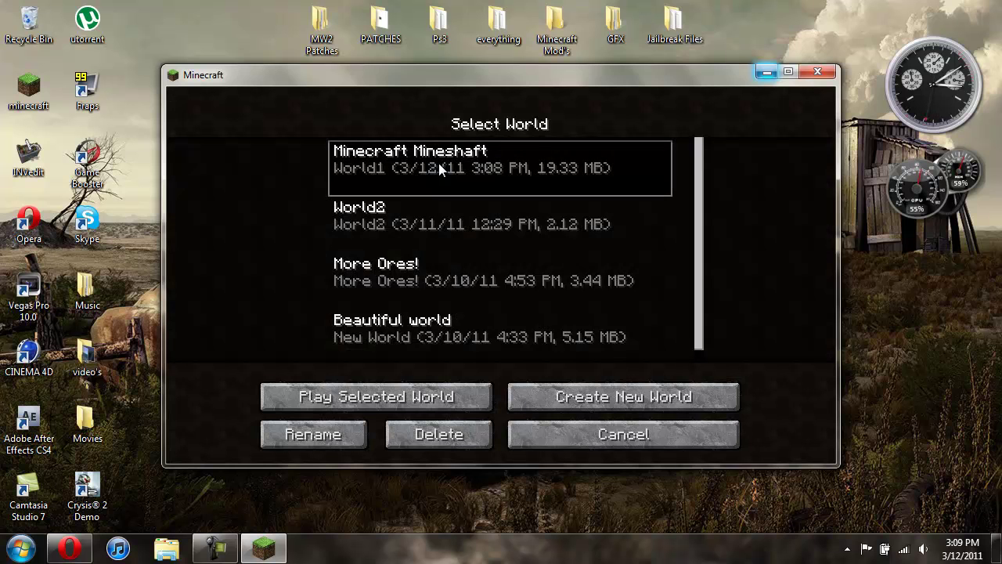
left_click(396, 402)
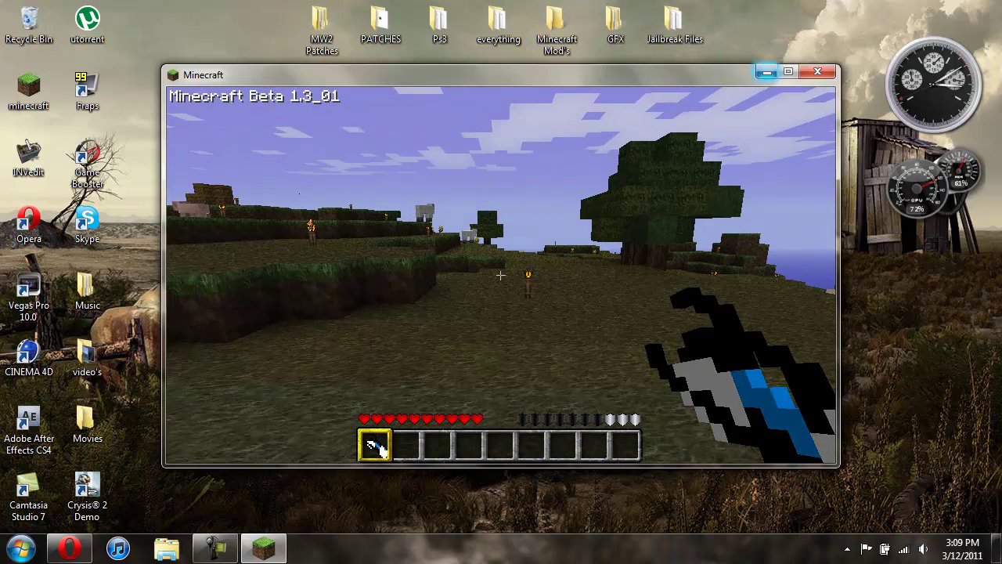
- Shoot the portal gun in the grassy field near the house to open an orange and a blue portal on the ground
key("w")
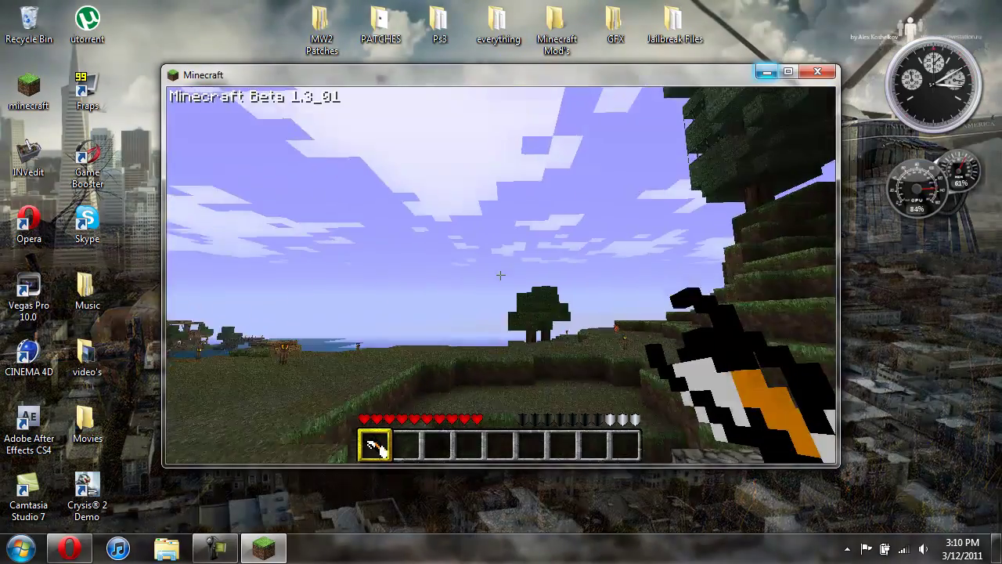
left_click(500, 274)
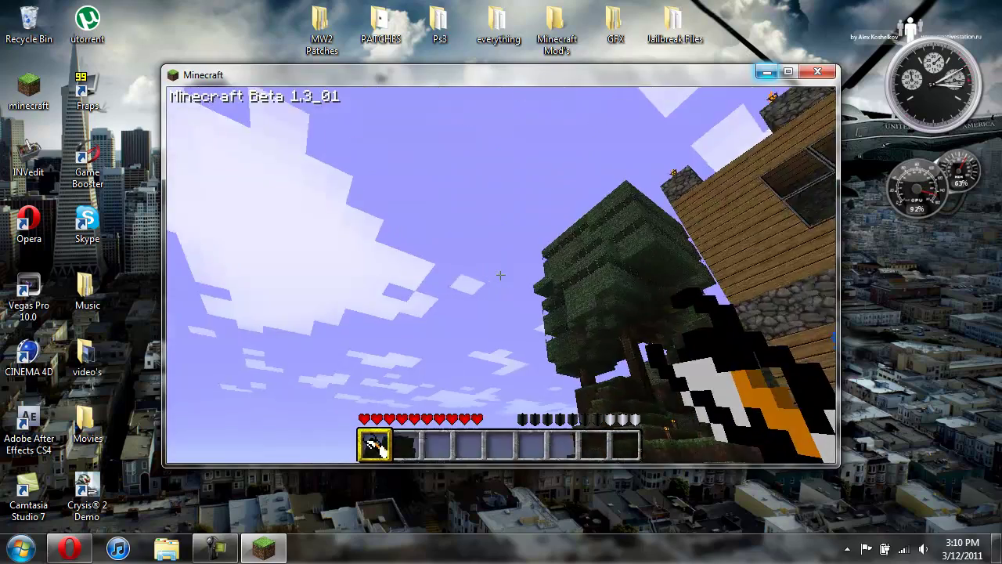
left_click(501, 274)
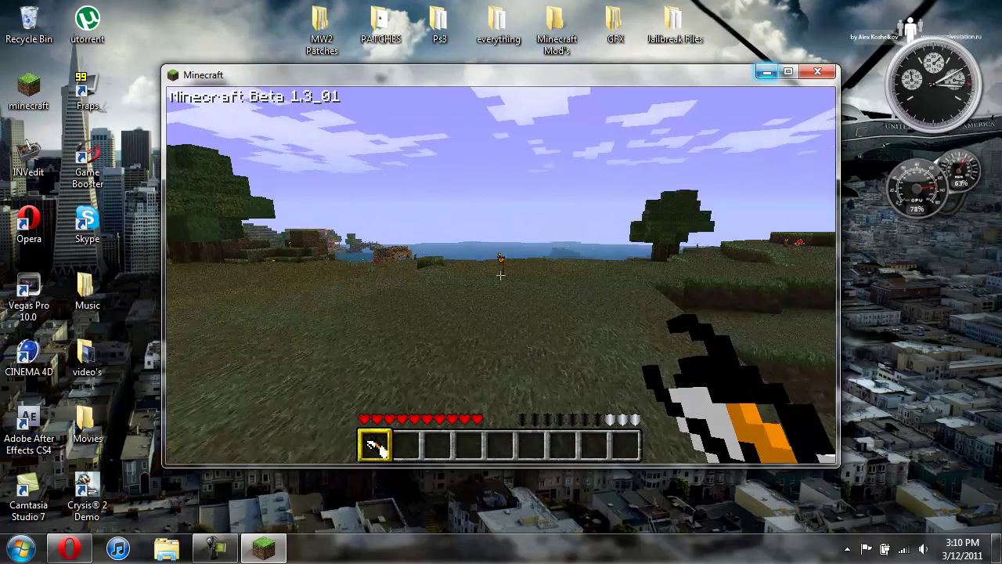
right_click(500, 275)
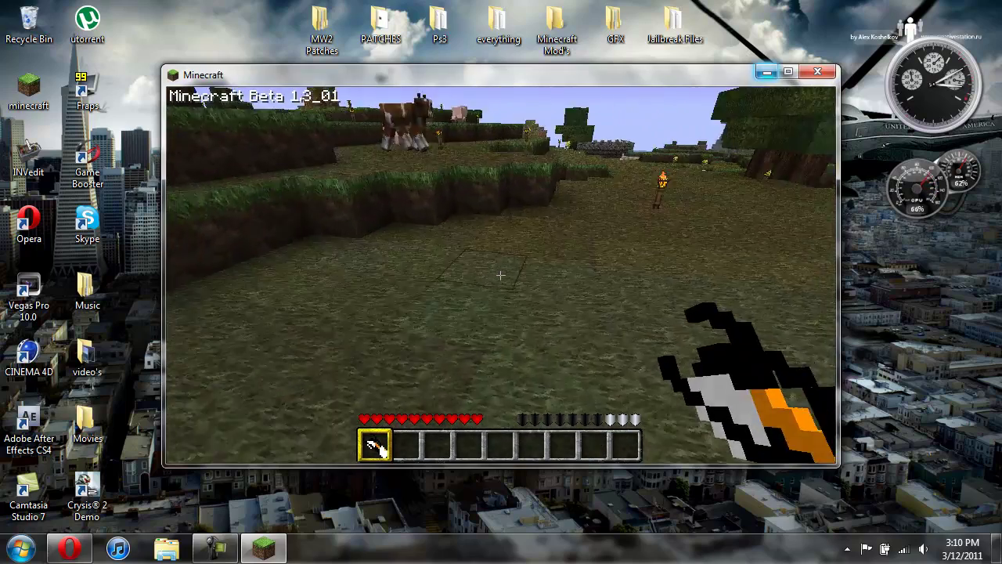
left_click(500, 275)
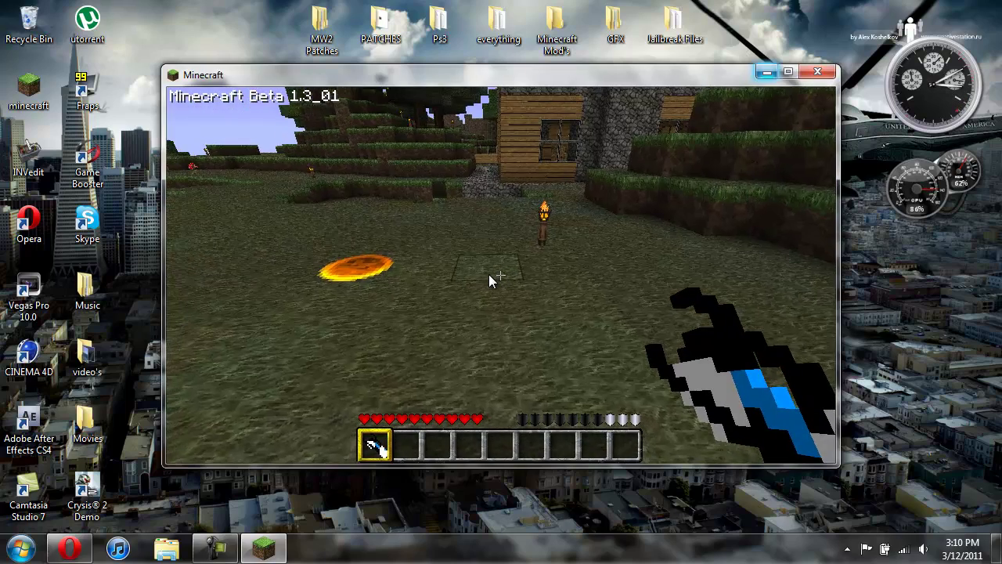
- Take a stack of 64 Lapis Lazuli Ore from the item list and hold it in front of the orange portal
key("e")
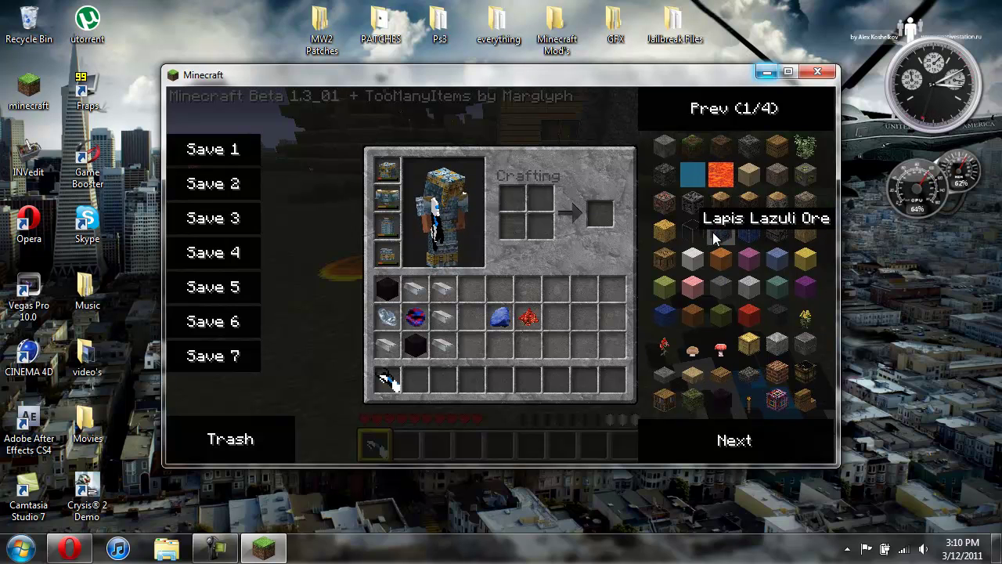
key("e")
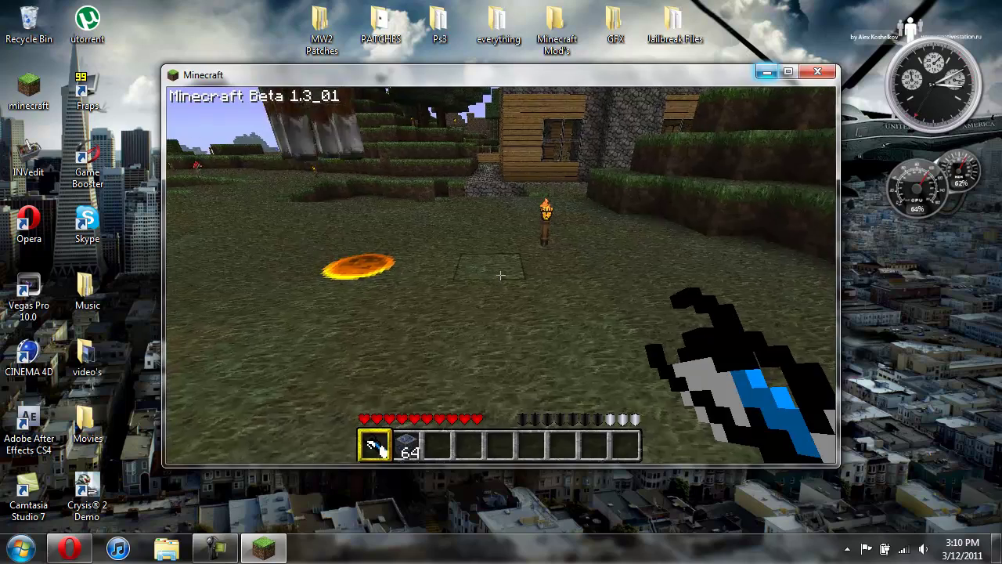
key("w")
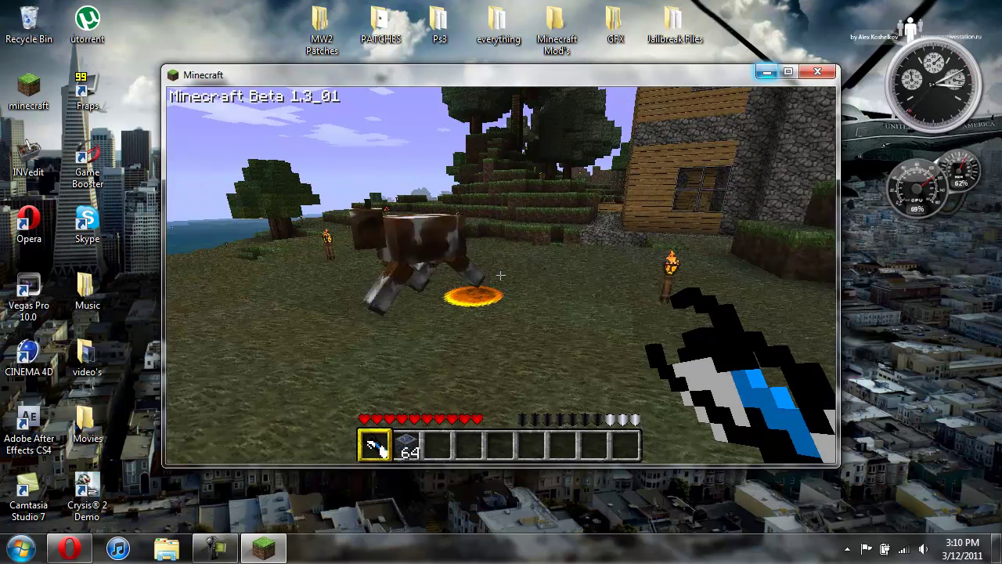
key("2")
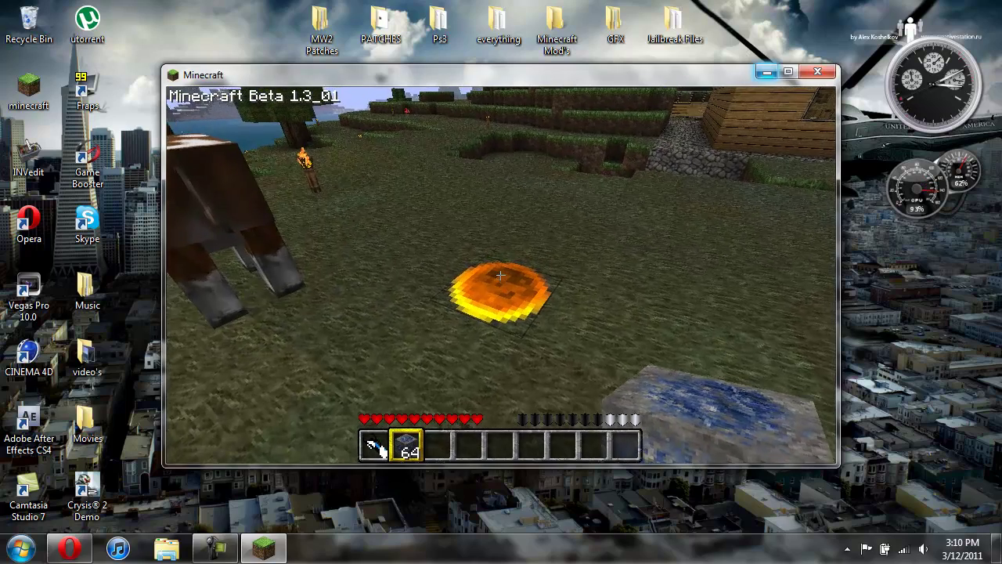
- Send several Lapis Lazuli Ore blocks through the portals on the grass to demonstrate item transport
right_click(500, 275)
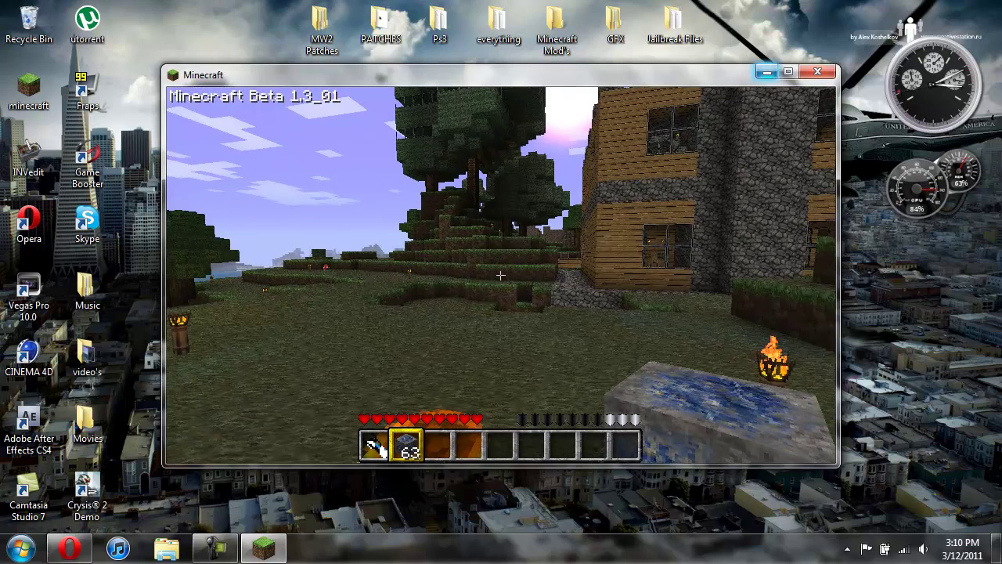
key("q")
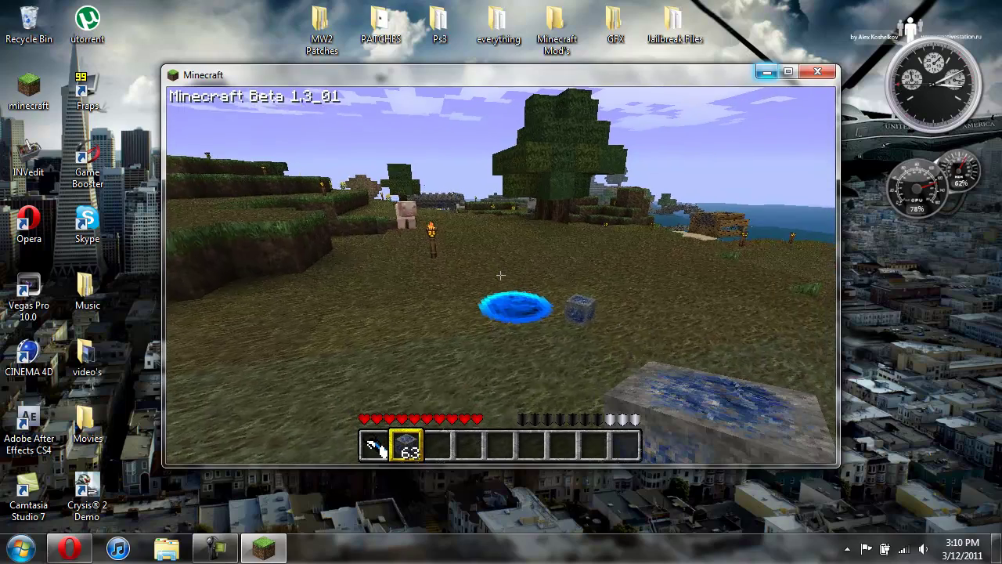
right_click(500, 275)
right_click(500, 275)
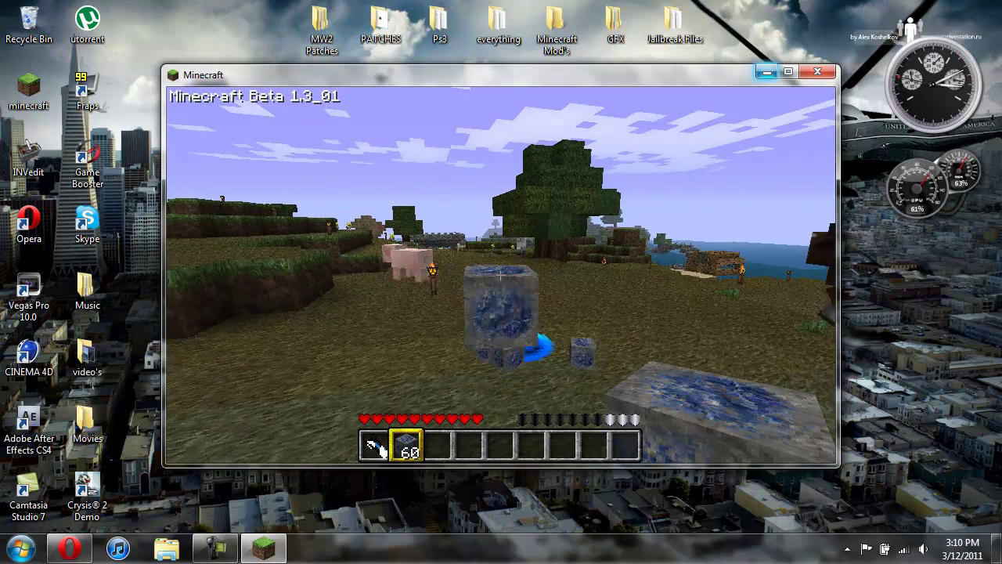
right_click(500, 274)
left_click(500, 274)
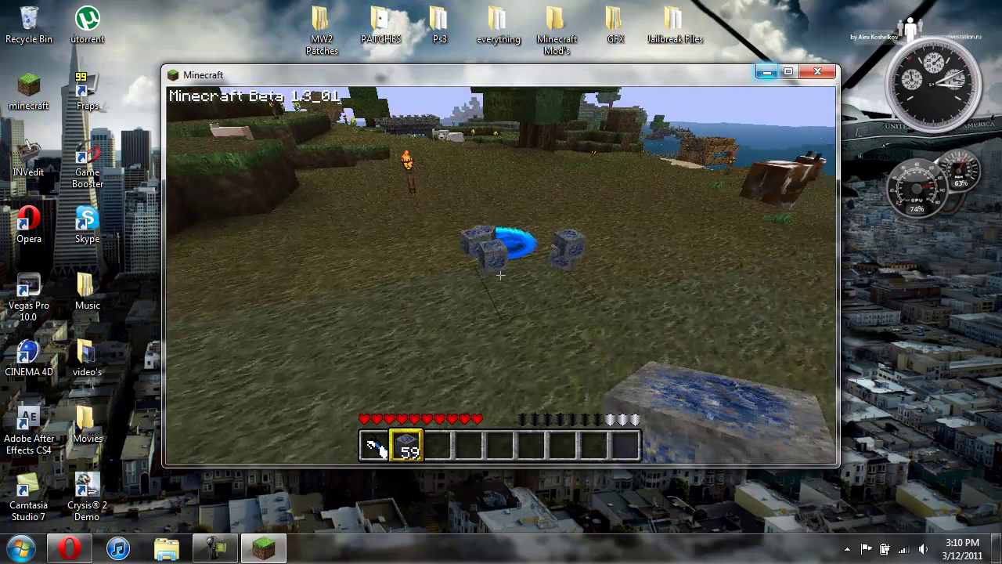
- Collect the dropped ore, switch back to the portal gun, and walk to the beach crafting table and open it
key("w")
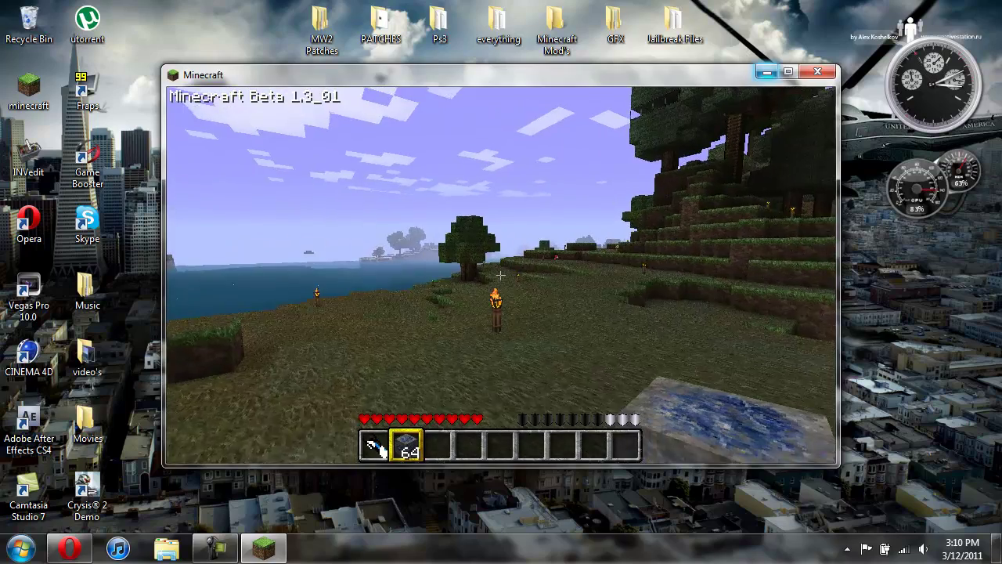
key("1")
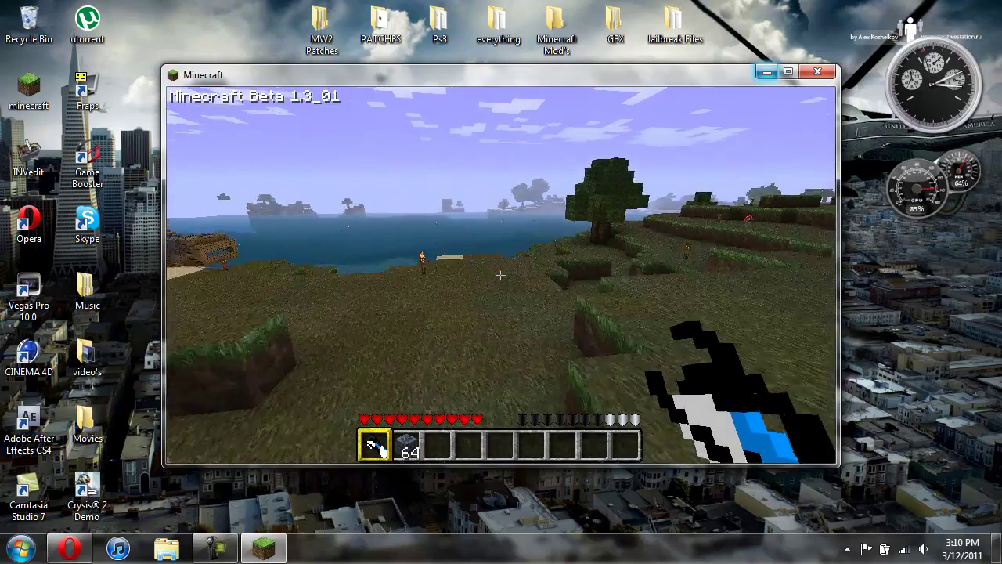
key("w")
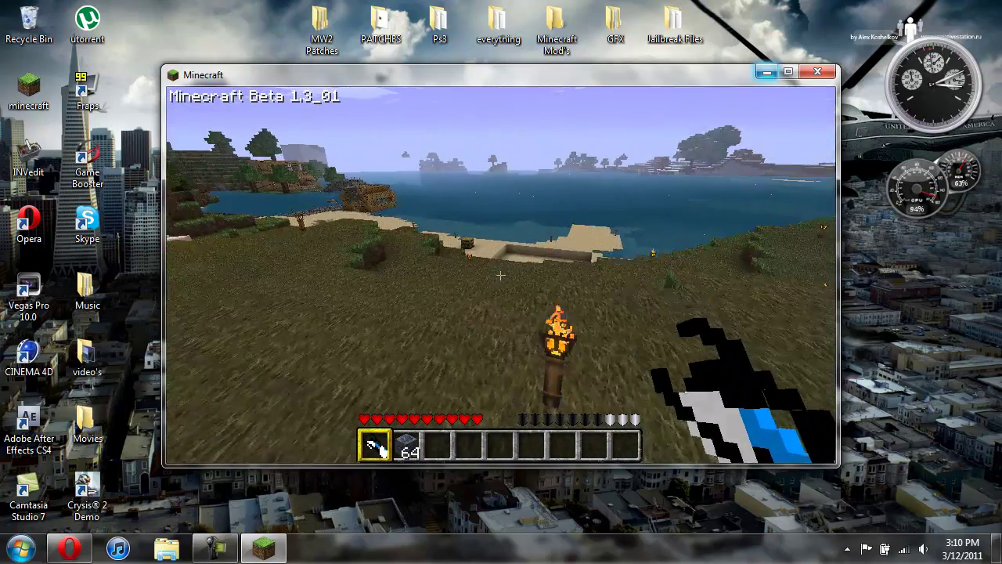
key("w")
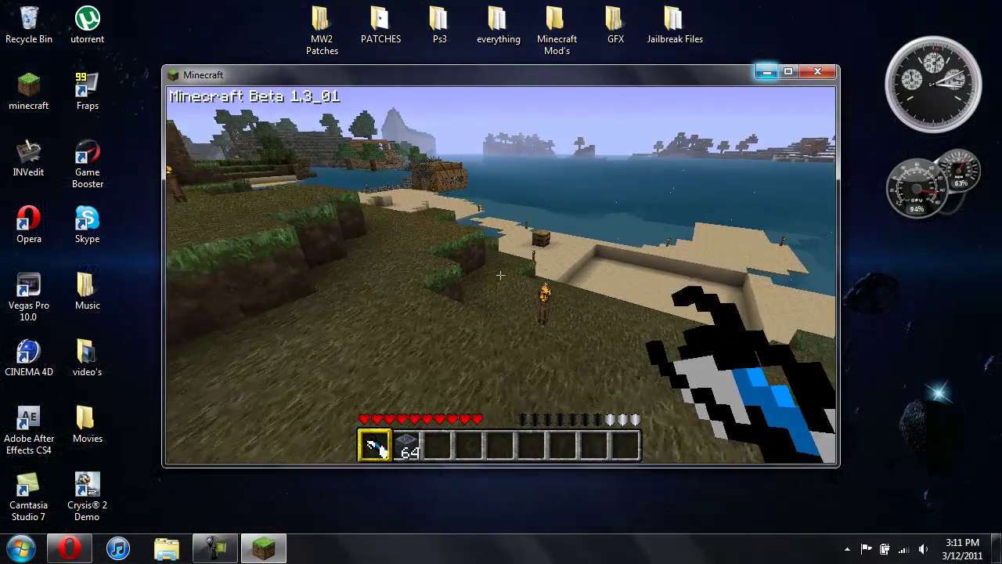
key("w")
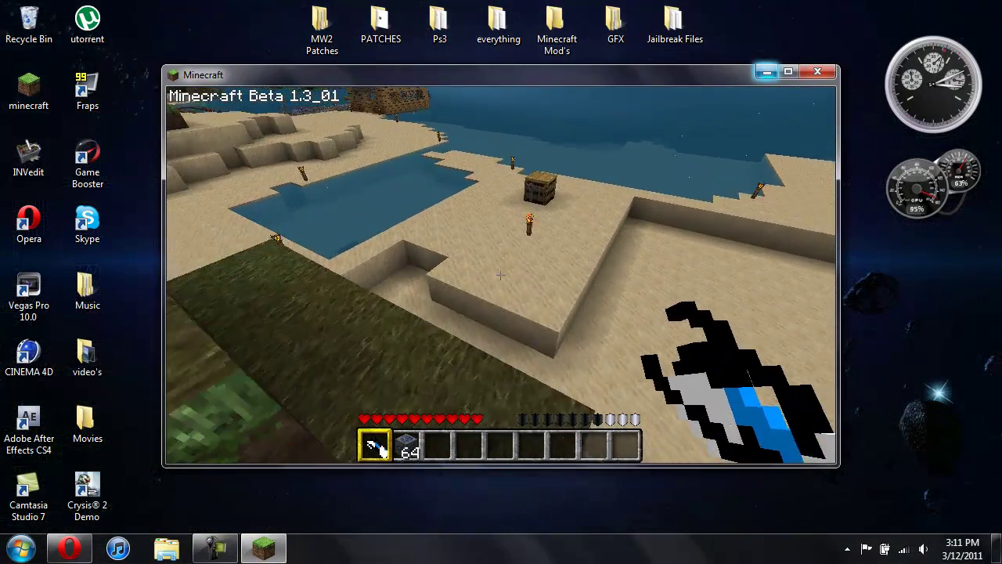
key("w")
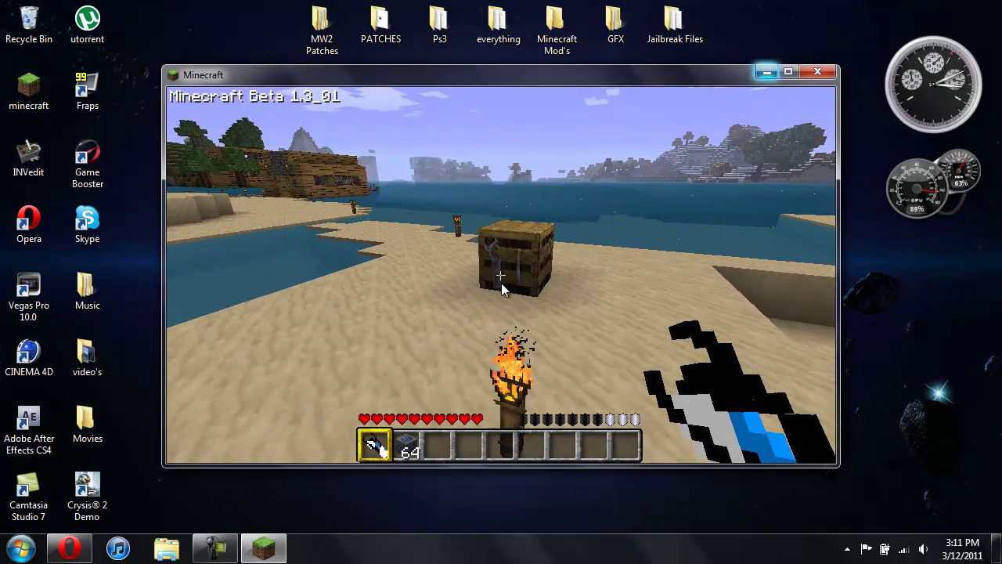
key("w")
right_click(501, 274)
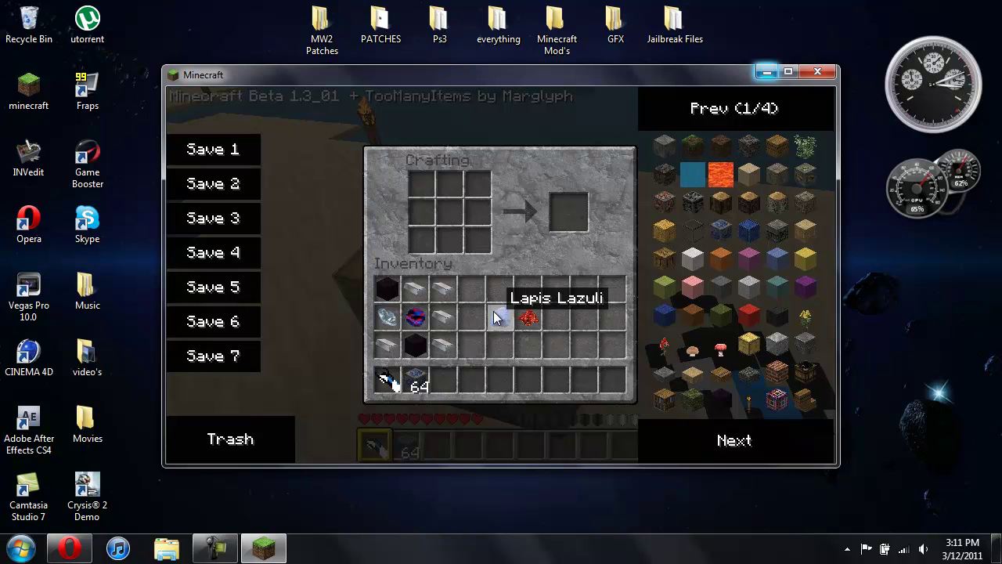
- Craft the red-and-blue substance from Lapis Lazuli and redstone and store it in the inventory's upper row
left_click(458, 227)
left_click(529, 316)
left_click(570, 212)
left_click(528, 289)
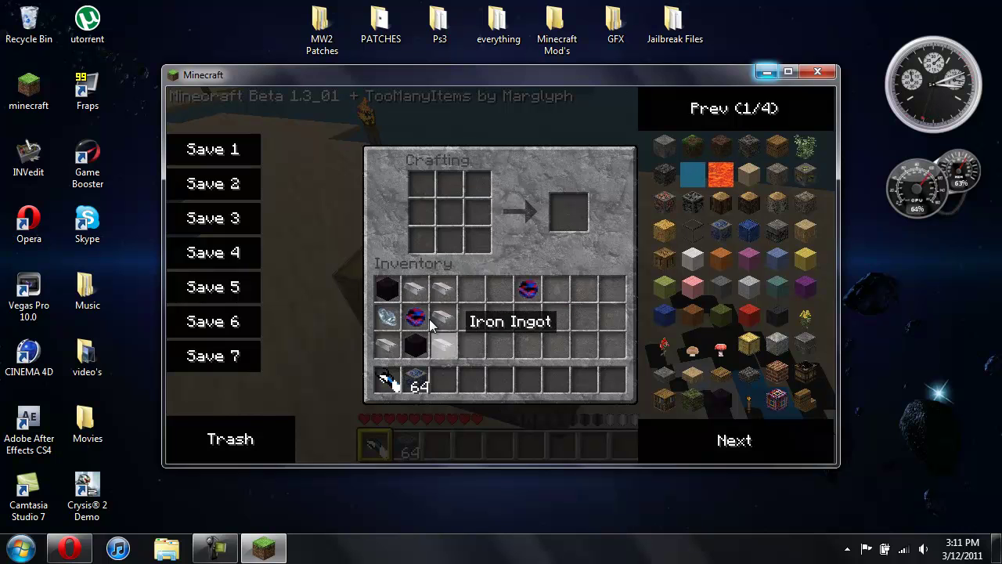
- Place obsidian in the crafting grid's upper-left cell and iron ingots in the rest of the top row and the right column
left_click(387, 289)
left_click(422, 188)
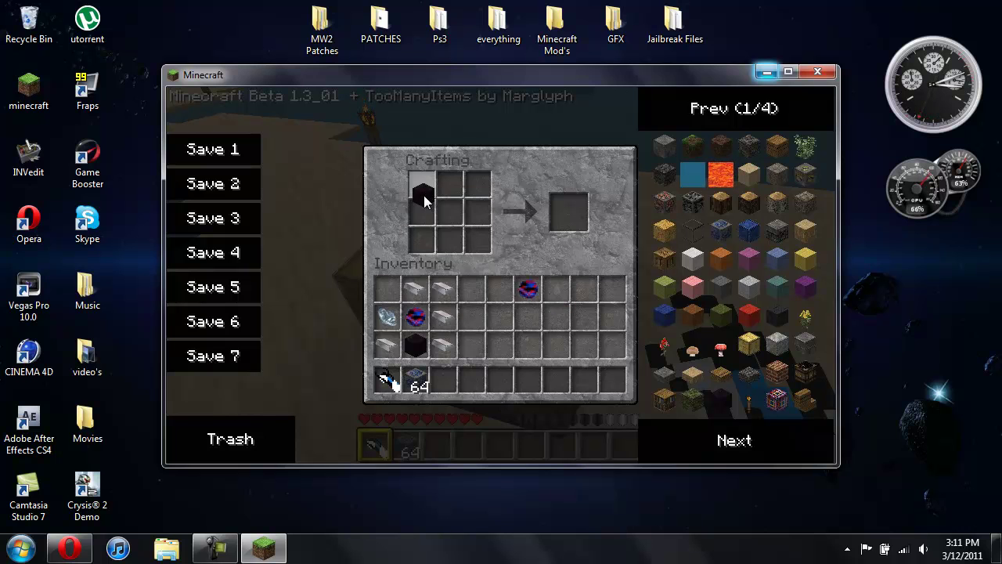
left_click(443, 288)
left_click(478, 184)
left_click(444, 316)
left_click(477, 210)
left_click(444, 344)
left_click(479, 249)
- Complete the portal gun recipe with iron at lower left, obsidian at lower middle, the red-and-blue substance in the centre and a diamond at middle left
left_click(387, 345)
left_click(421, 239)
left_click(415, 342)
left_click(450, 241)
left_click(415, 317)
left_click(450, 209)
left_click(387, 317)
left_click(421, 210)
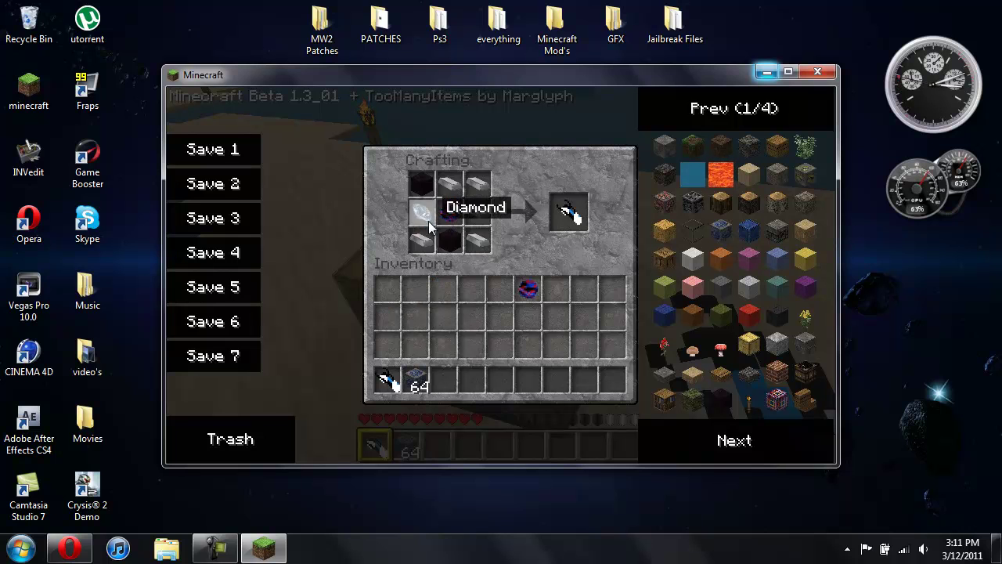
- Move the crafted portal gun into the inventory and shift the spare red-and-blue substance to a second-row slot
left_click(567, 219)
left_click(499, 289)
left_click(528, 288)
left_click(556, 317)
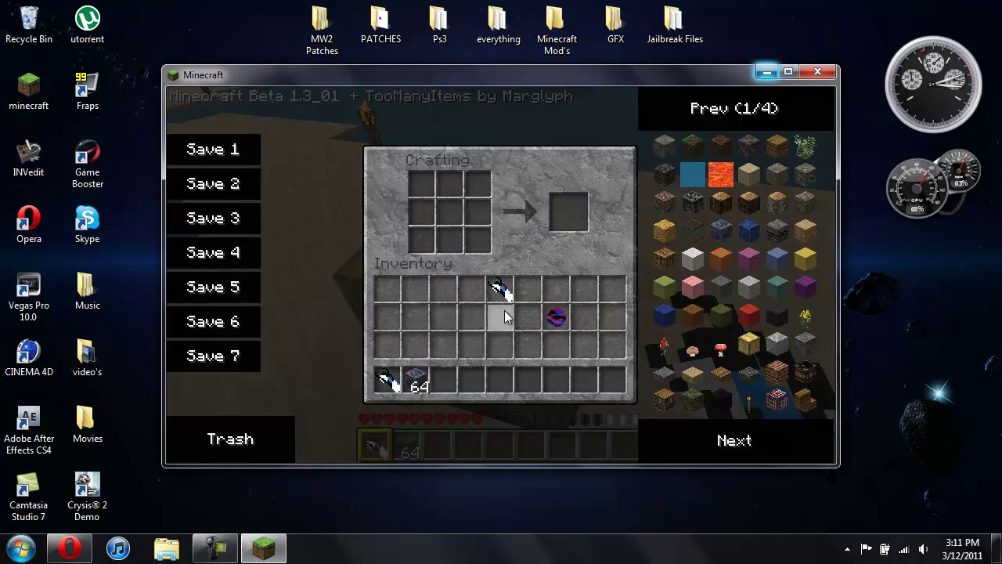
- Leave the crafting table, quit the world to the title screen and close Minecraft
key("Escape")
key("Escape")
left_click(504, 285)
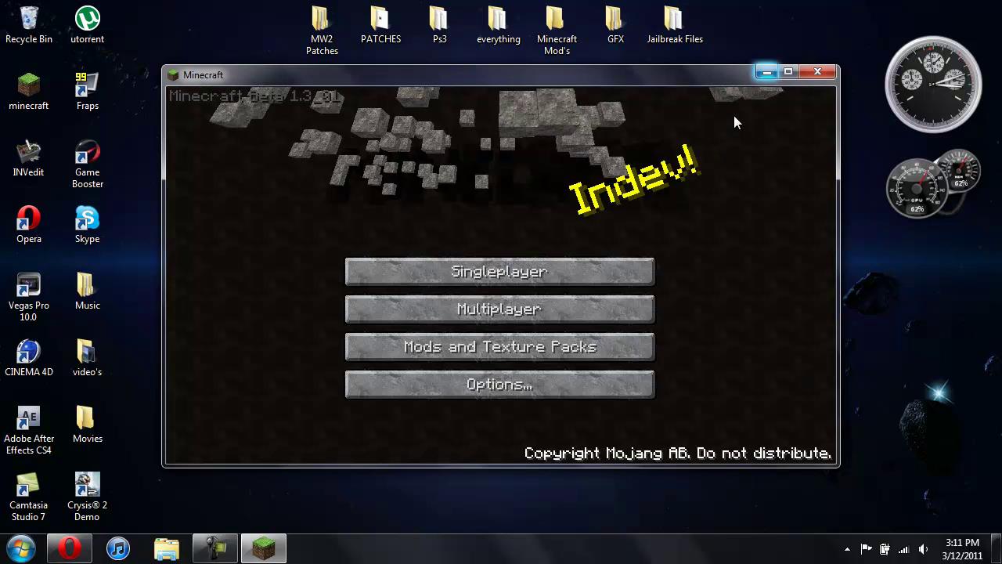
left_click(822, 70)
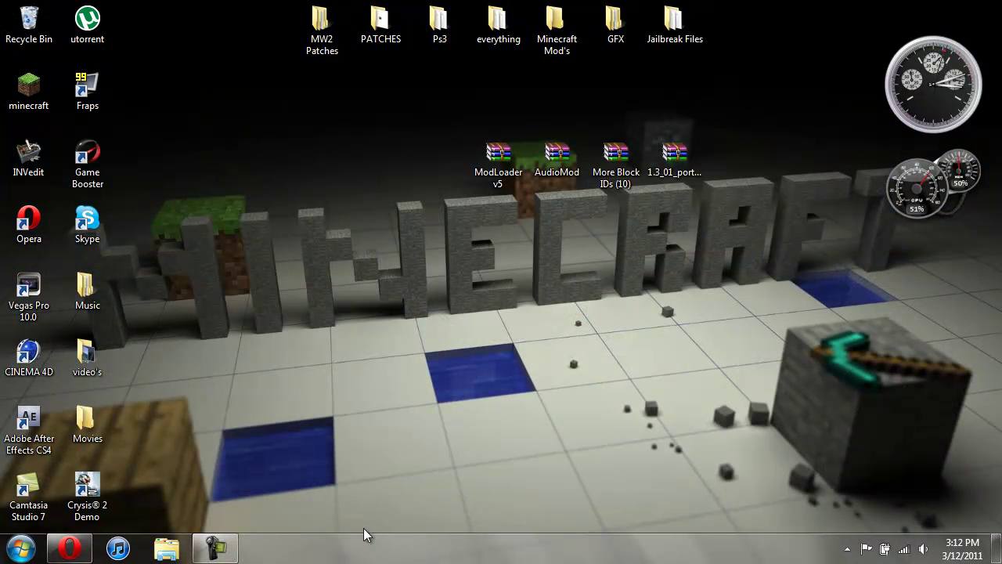
left_click(229, 552)
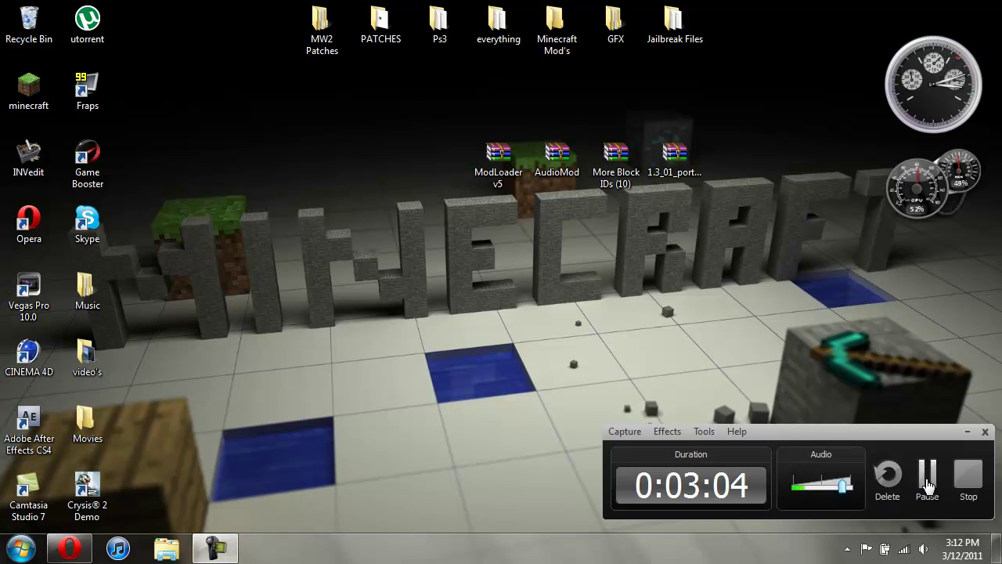
left_click(928, 477)
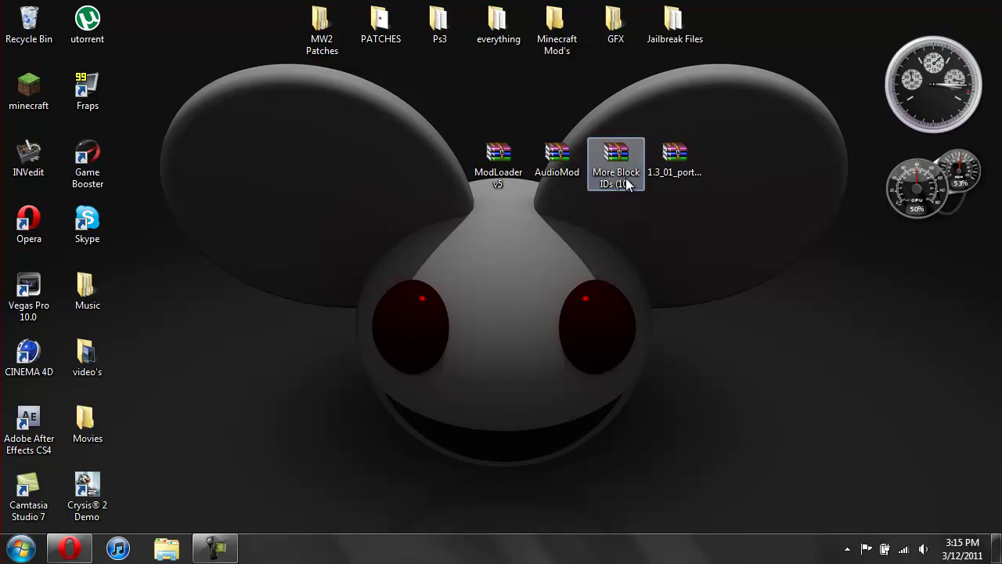
- Switch to Opera and bring up the "[V1.3_01] Risugami's Mods - Shelves!" forum thread
left_click(70, 548)
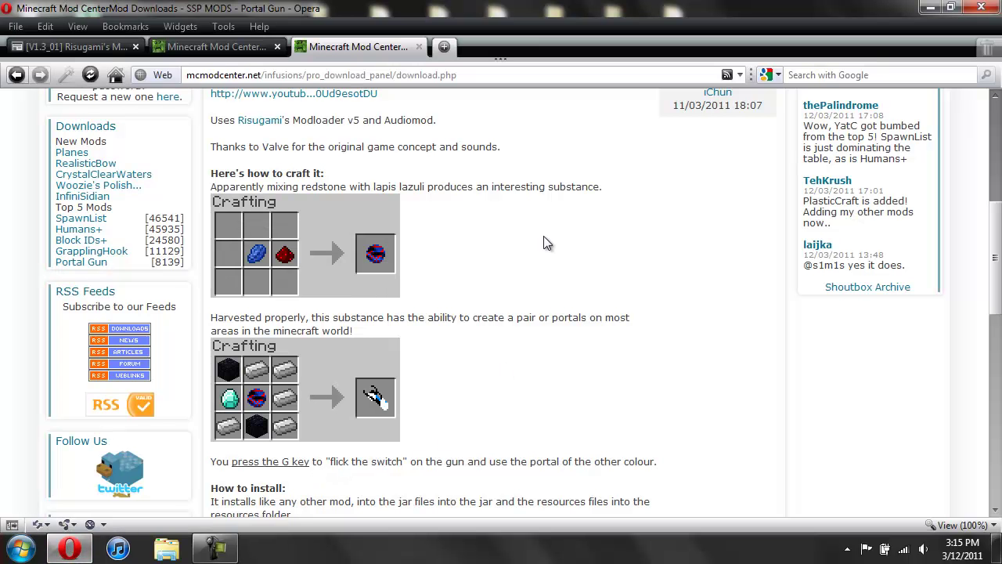
left_click(72, 45)
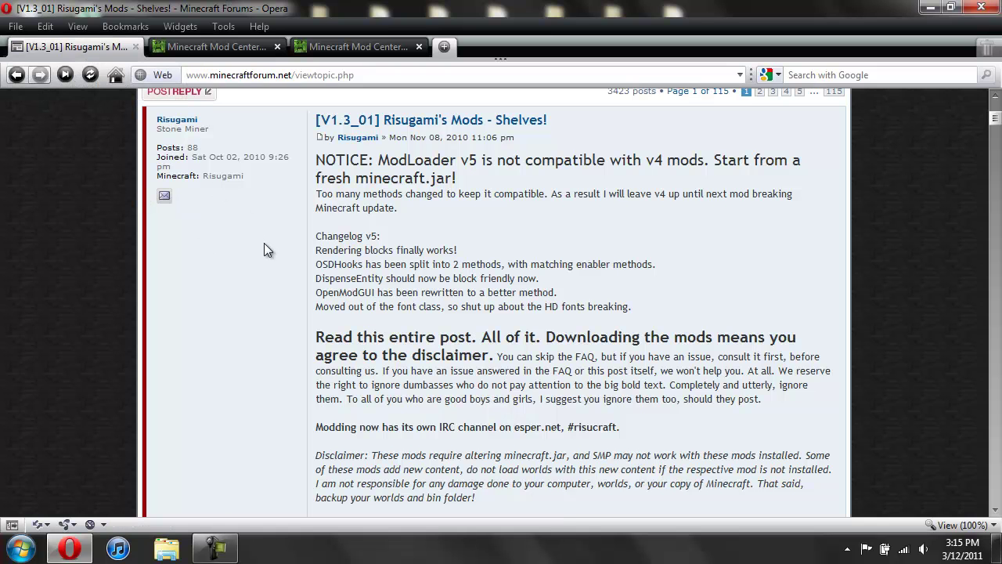
- Find ModLoader in the thread's mod list, bring up the ModLoader v5 download prompt and dismiss it without saving
scroll(254, 311, "up", 2)
scroll(254, 311, "up", 3)
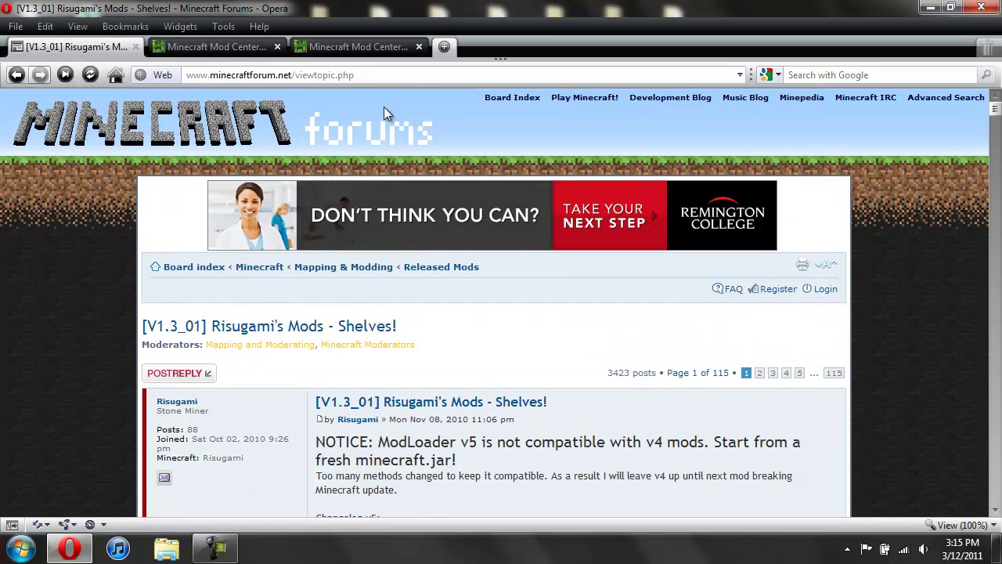
scroll(291, 135, "down", 10)
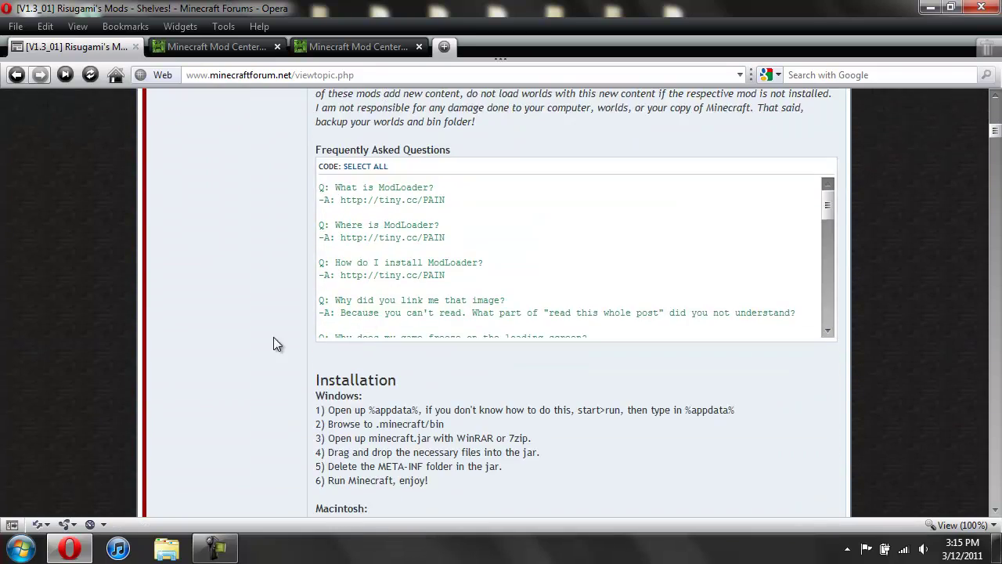
scroll(239, 338, "down", 6)
scroll(427, 172, "up", 2)
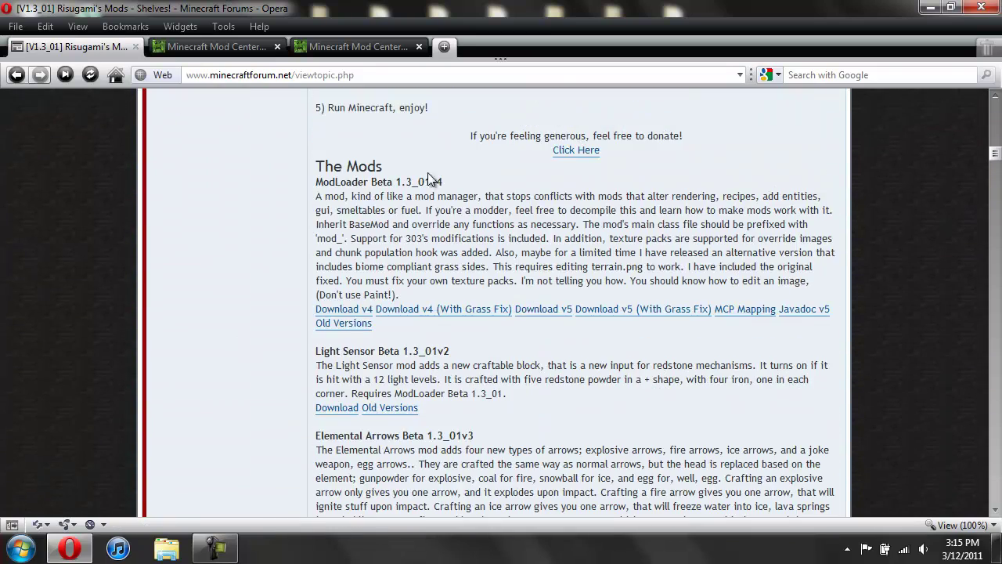
left_click(541, 314)
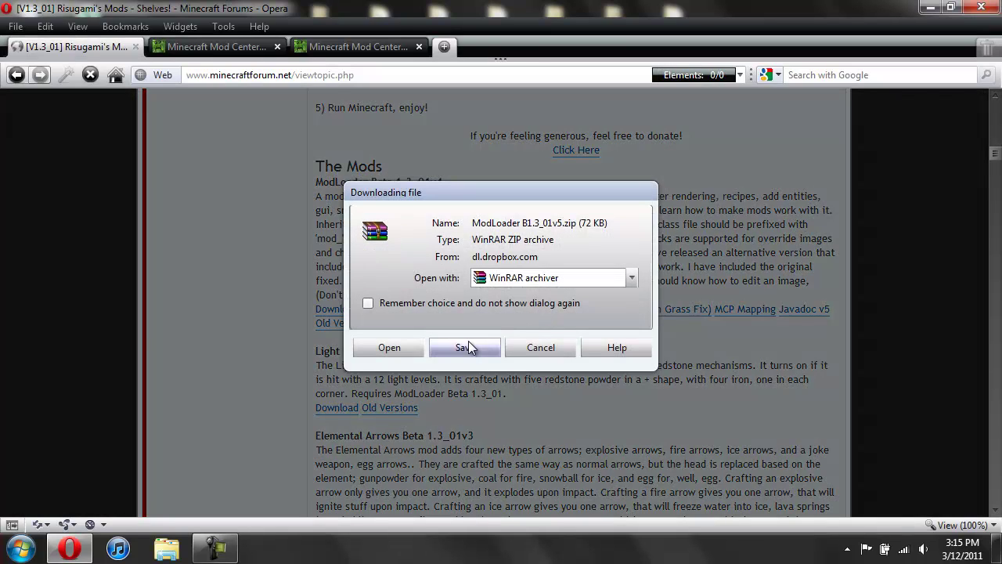
left_click(544, 346)
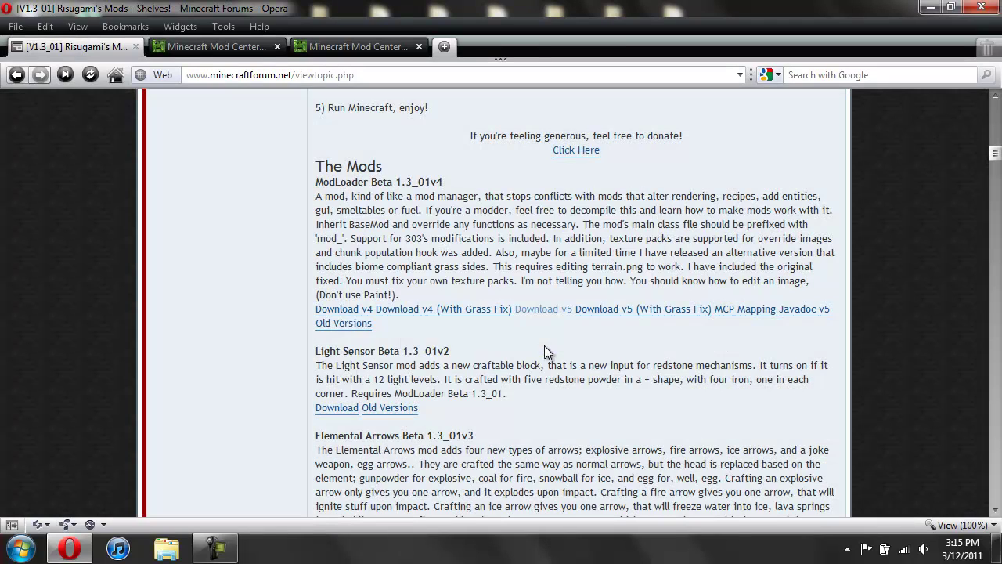
- Find AudioMod Beta 1.3_01 further down the thread, bring up its download prompt and dismiss it without saving
scroll(347, 383, "down", 12)
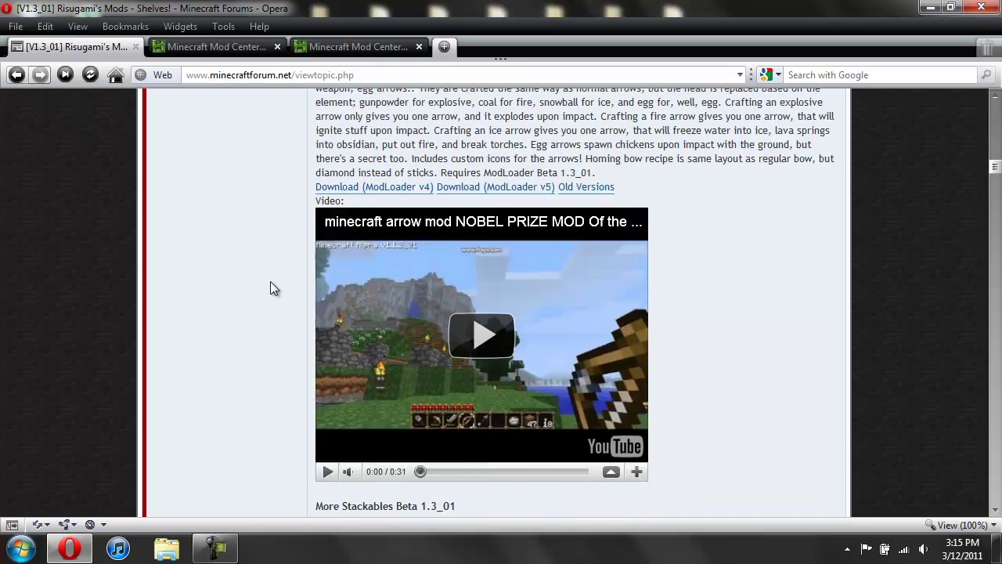
scroll(271, 288, "down", 8)
scroll(271, 288, "down", 1)
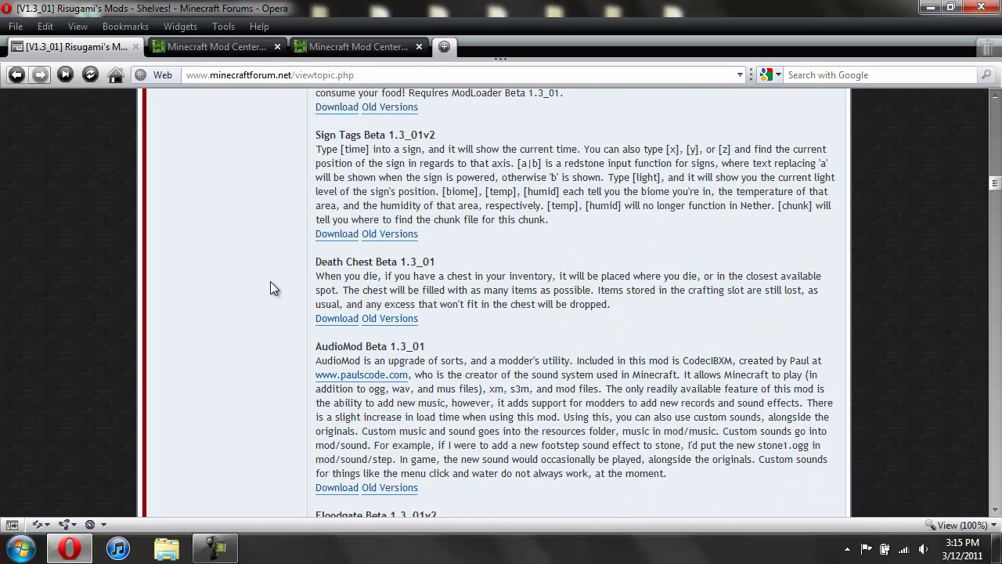
scroll(270, 364, "down", 5)
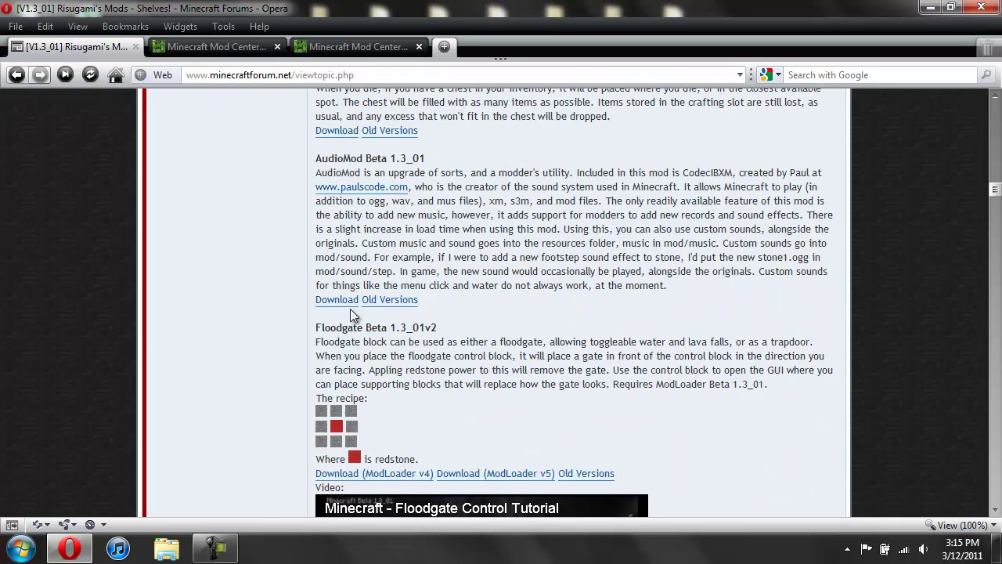
left_click(347, 301)
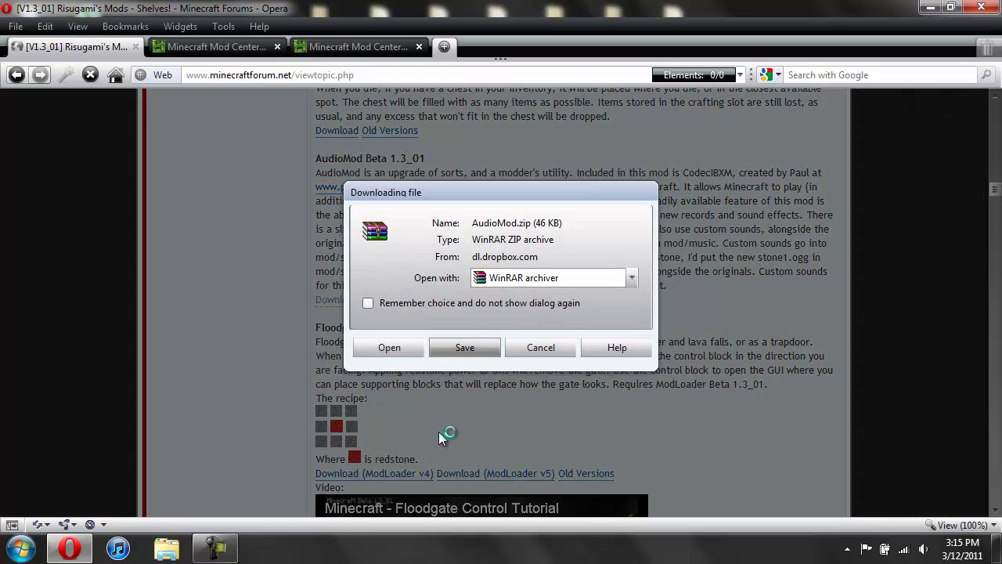
left_click(541, 348)
scroll(236, 356, "up", 20)
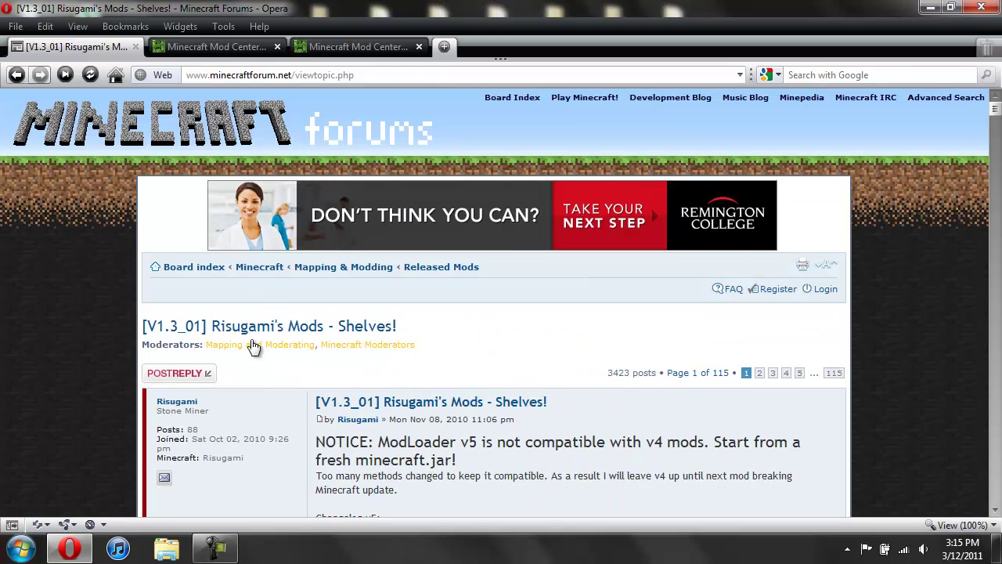
- Go to the Block IDs+ page on Minecraft Mod Center, bring up its download prompt and dismiss it without saving
left_click(252, 47)
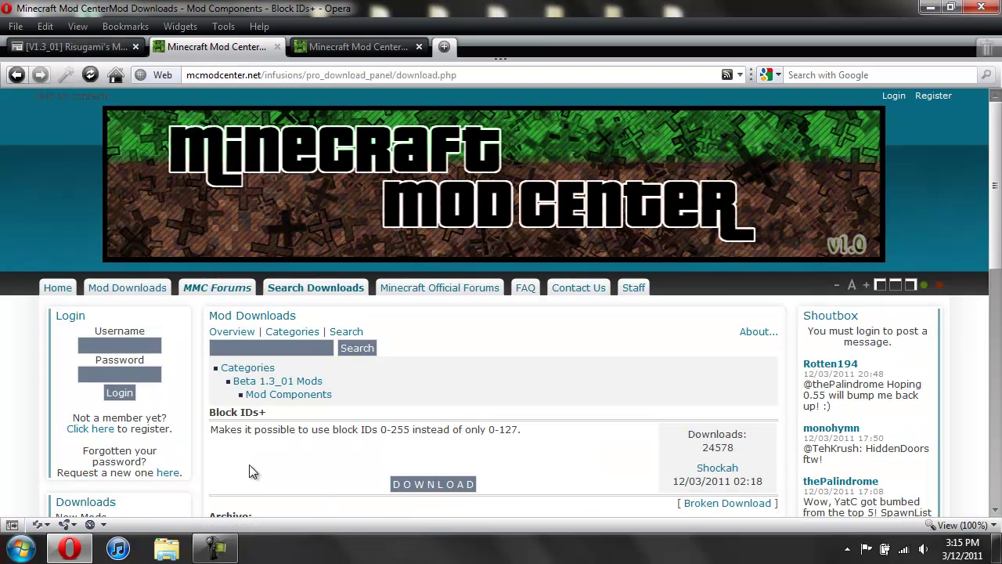
scroll(392, 469, "down", 3)
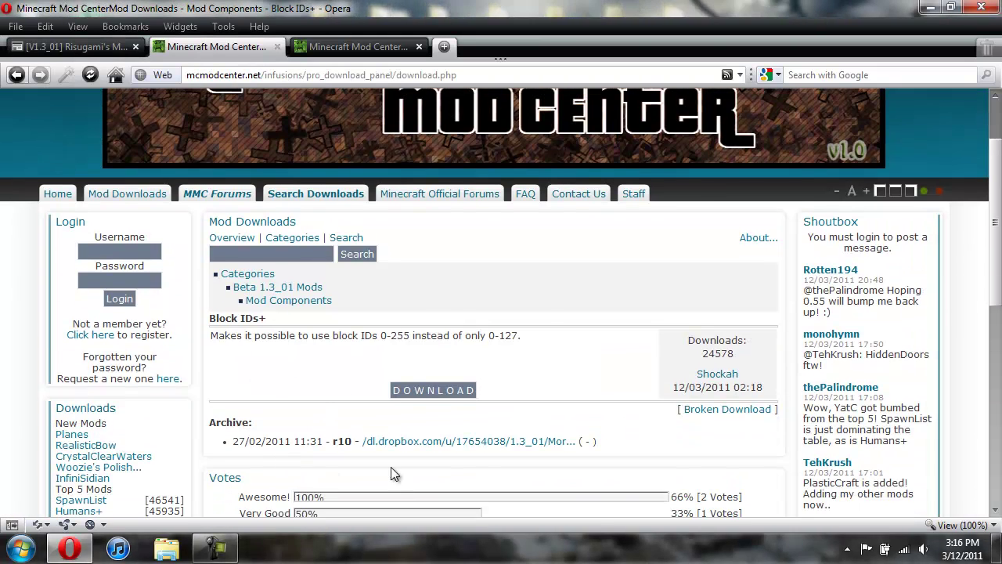
left_click(437, 391)
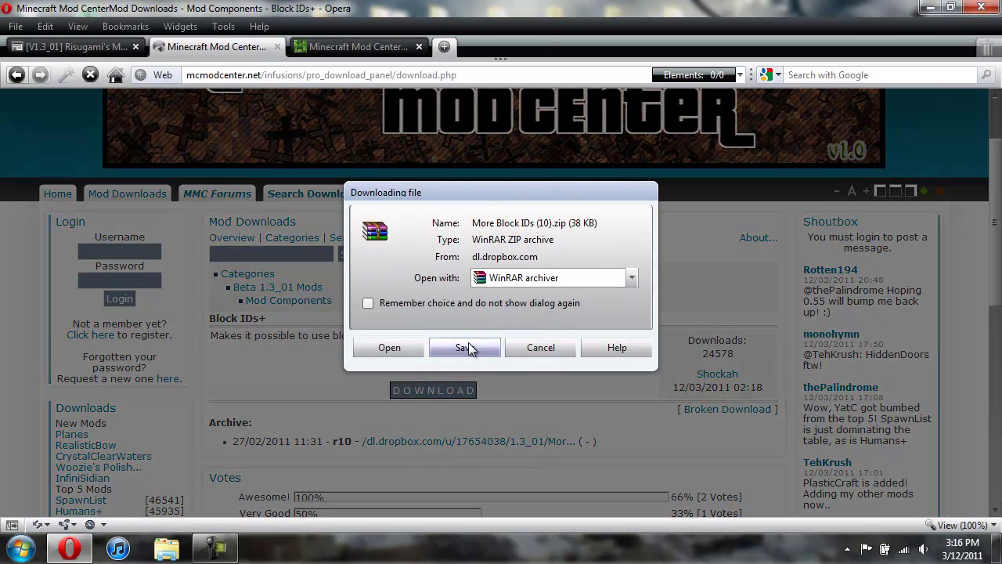
left_click(553, 346)
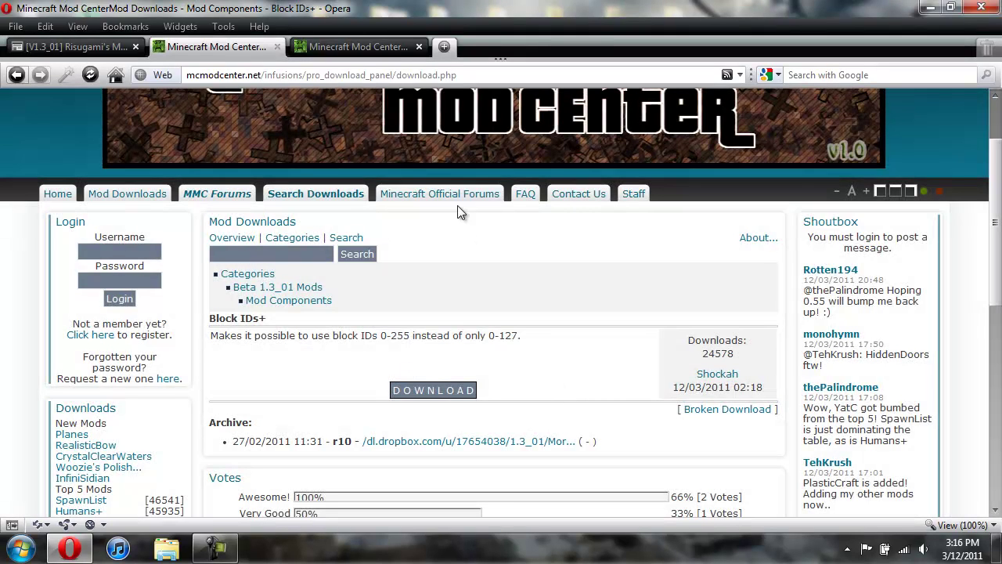
- Review the Portal Gun mod page on Minecraft Mod Center, bring up its download prompt and dismiss it without saving
left_click(353, 47)
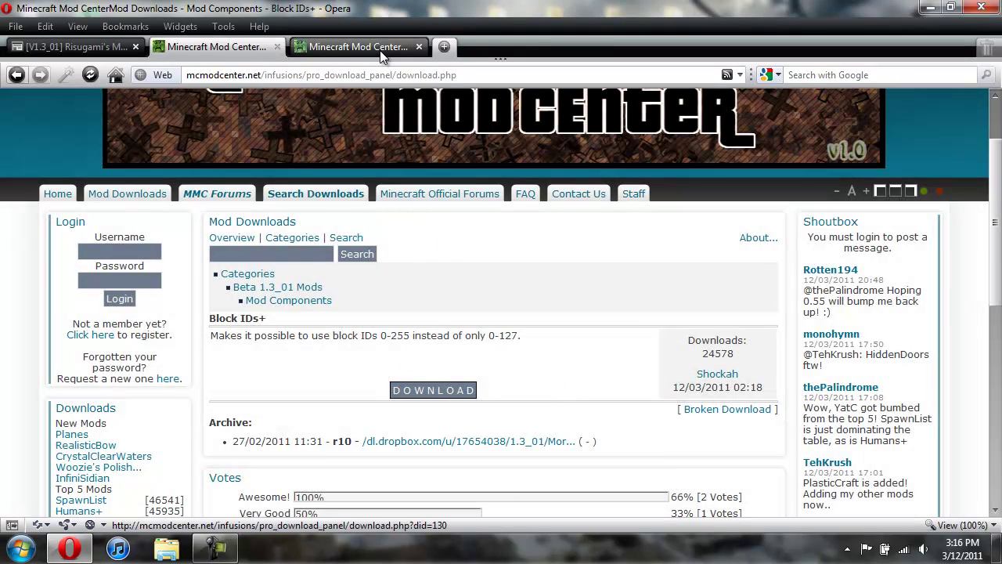
scroll(494, 511, "up", 3)
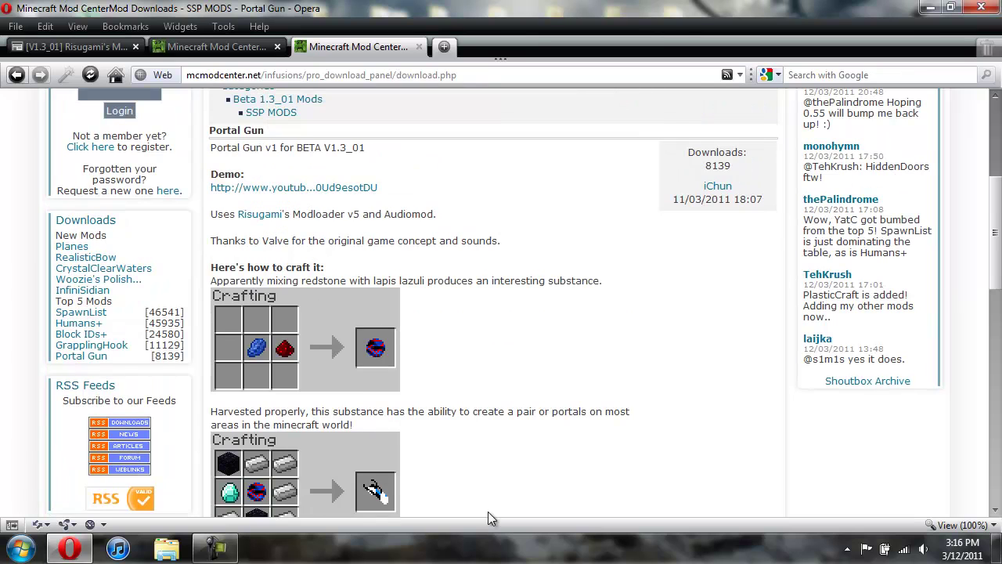
scroll(446, 243, "down", 3)
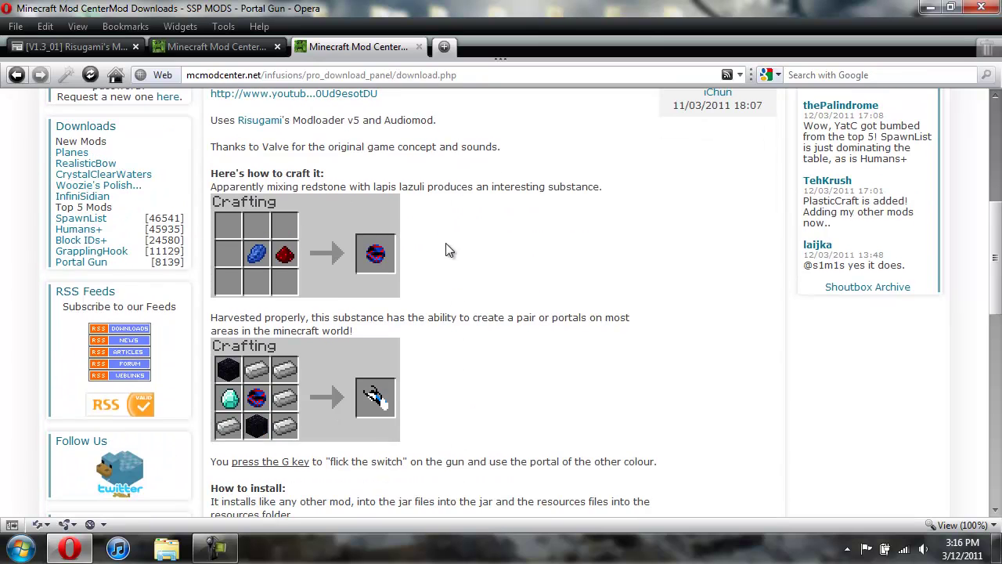
scroll(389, 310, "down", 12)
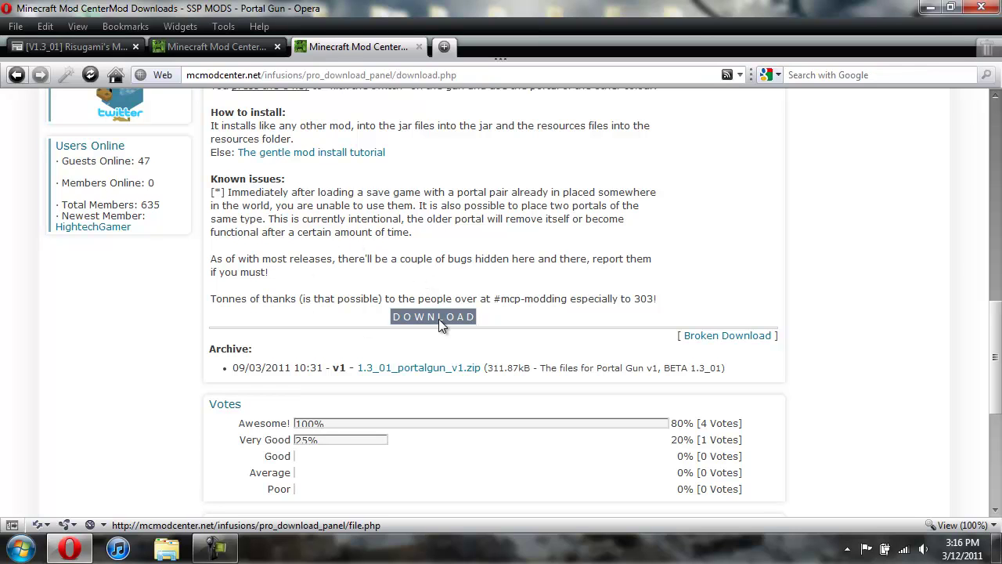
left_click(439, 316)
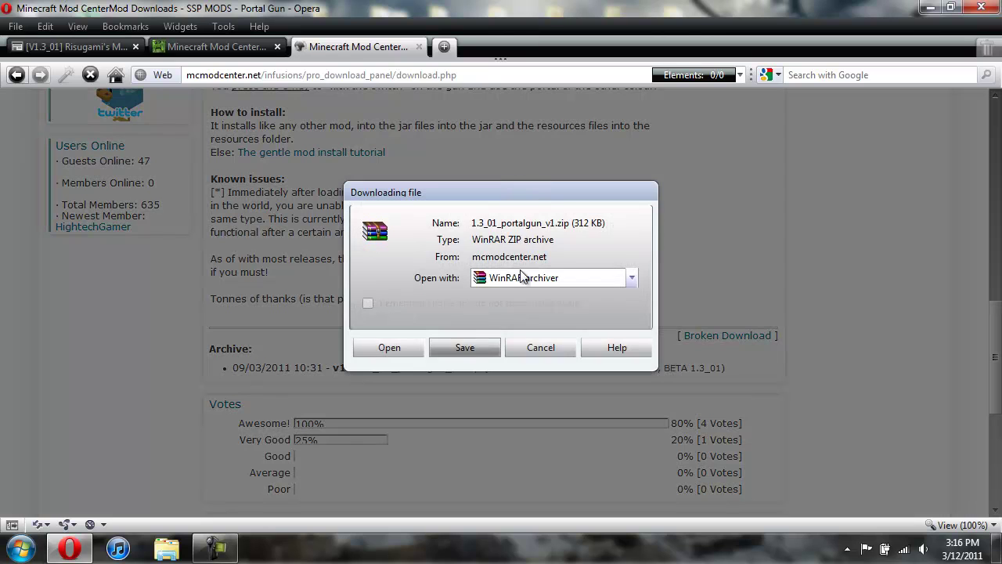
left_click(536, 348)
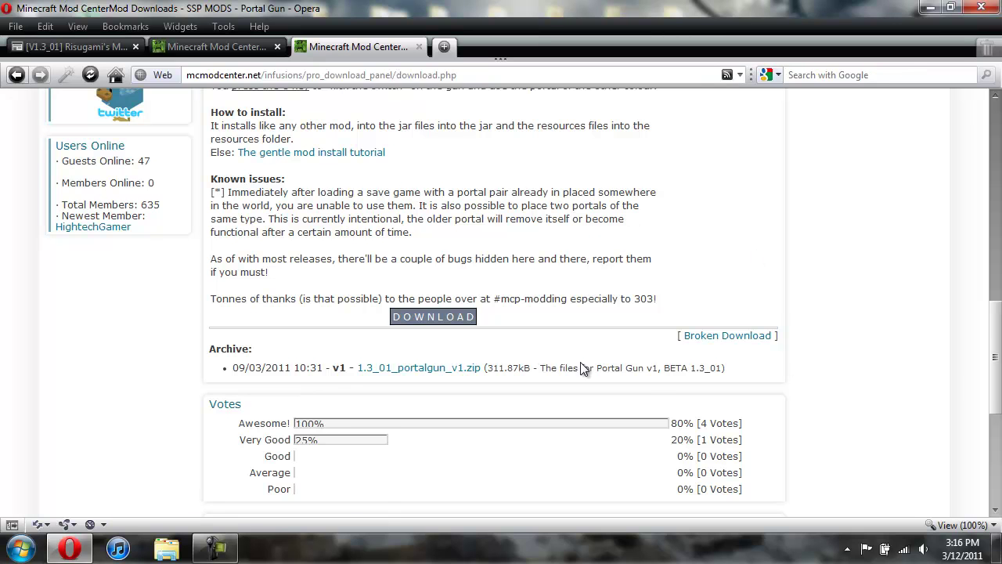
- Return to the start of the Portal Gun page and close the browser to reveal the desktop
scroll(613, 368, "up", 3)
scroll(612, 364, "up", 10)
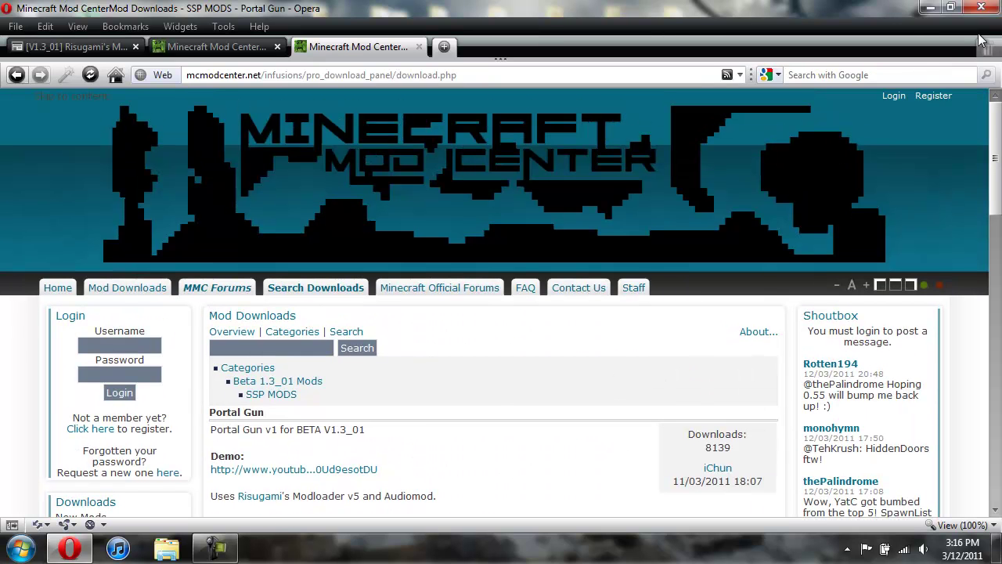
left_click(981, 7)
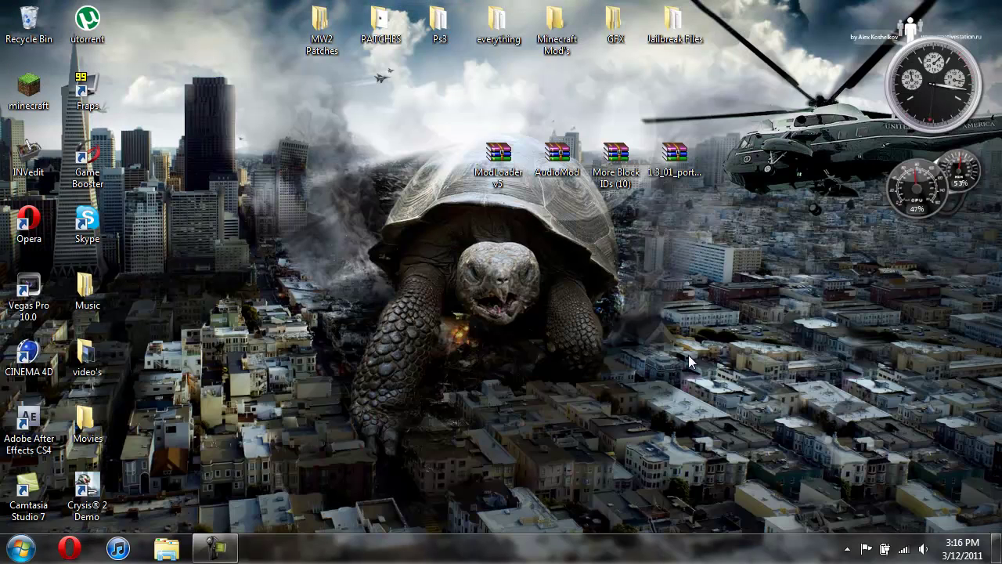
- Search Windows for %appdata% to locate the Roaming folder, and clear the search
left_click(20, 548)
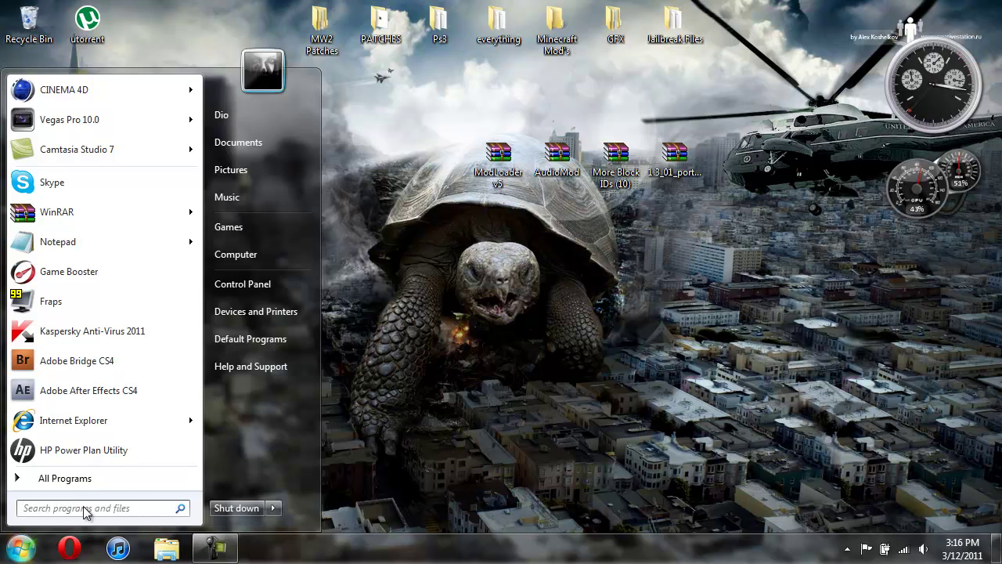
type("%appd")
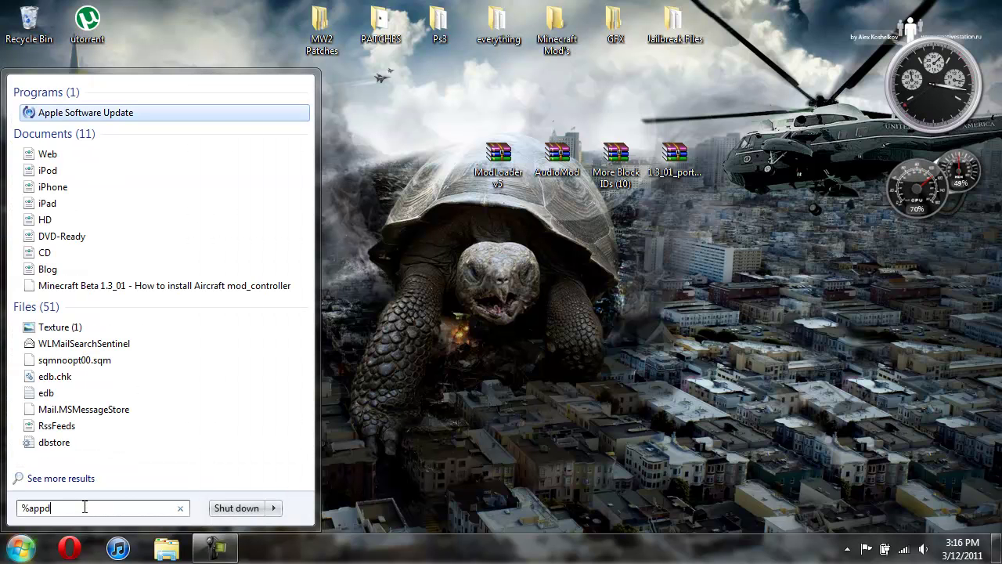
type("ata%")
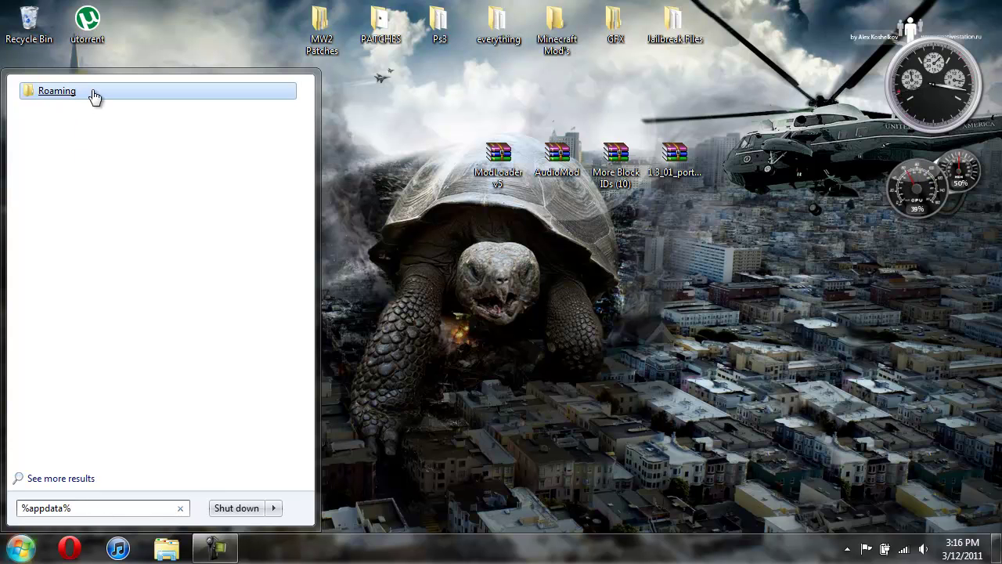
key("BackSpace")
key("BackSpace")
key("BackSpace")
key("BackSpace")
key("BackSpace")
key("BackSpace")
key("BackSpace")
key("BackSpace")
key("BackSpace")
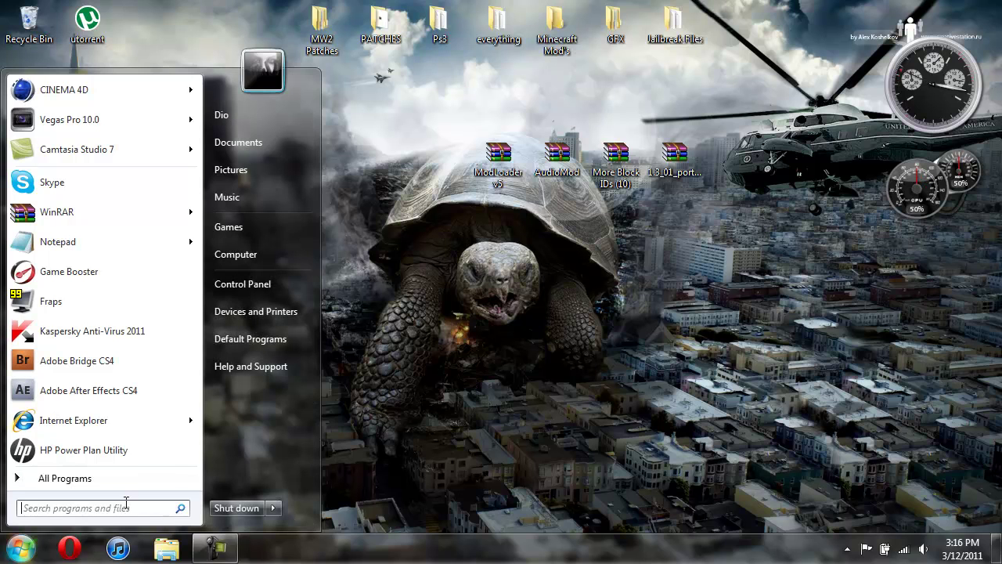
- Find and launch Run, and use %appdata% to open the Roaming folder
type("run")
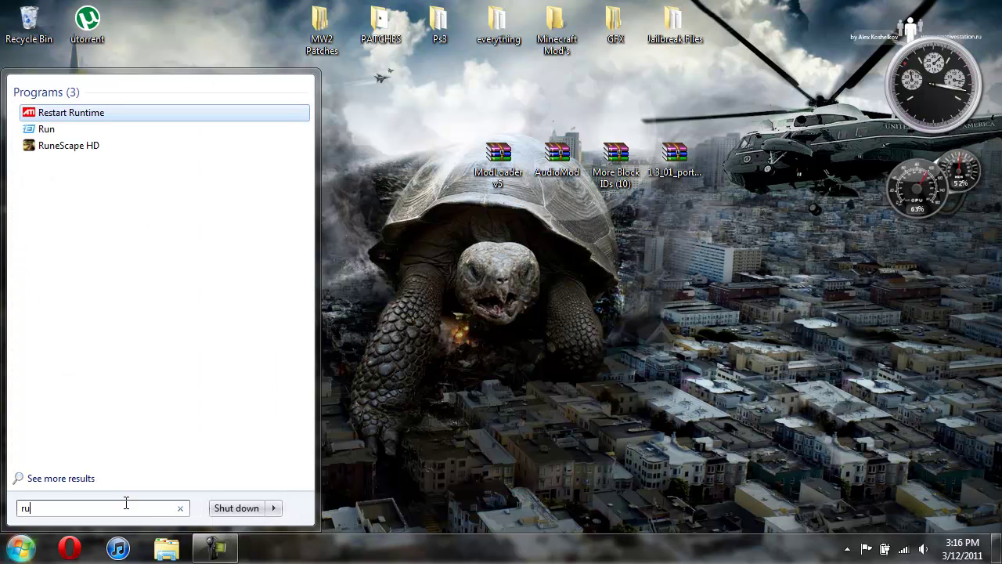
left_click(97, 131)
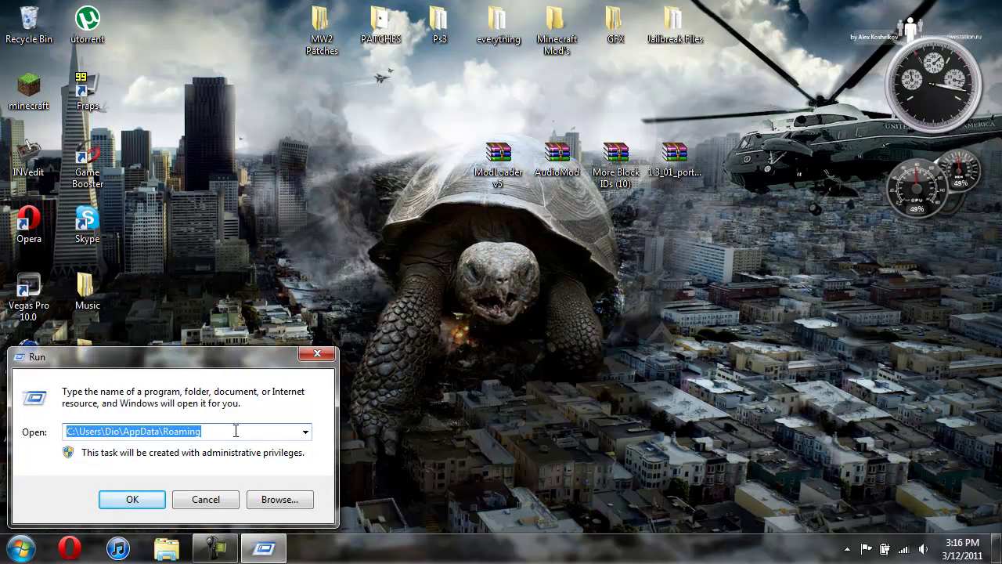
key("BackSpace")
type("%ap")
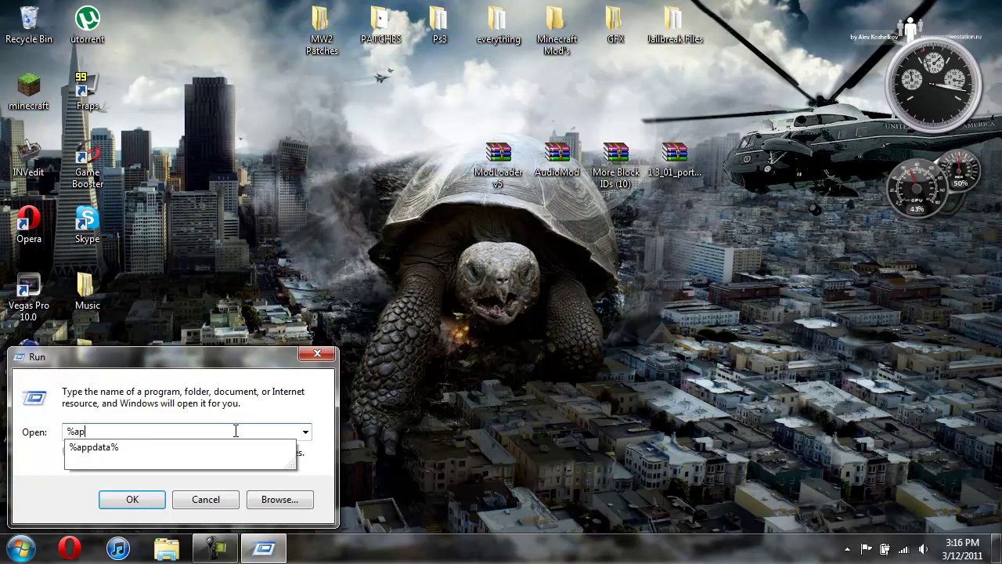
type("pdata%")
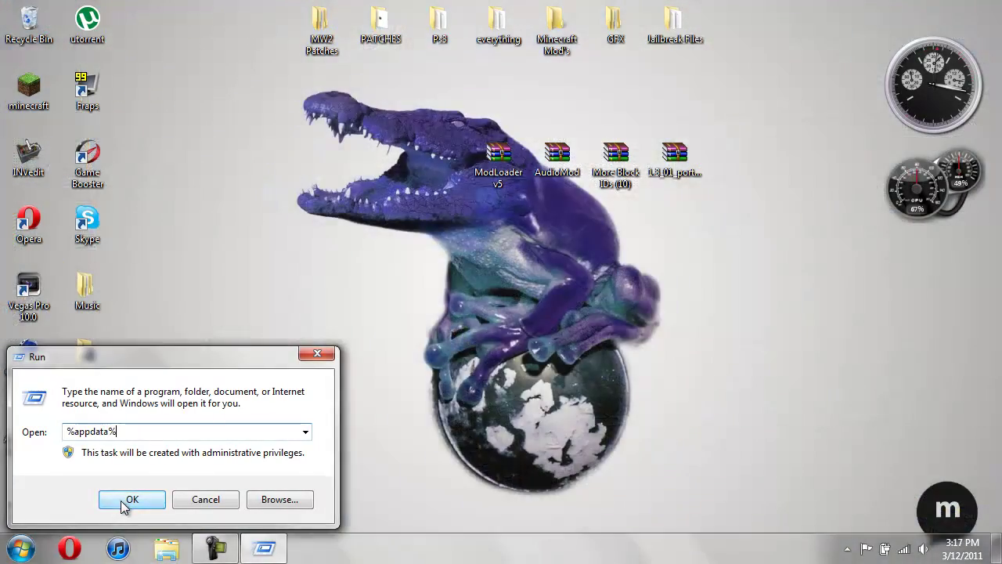
left_click(131, 499)
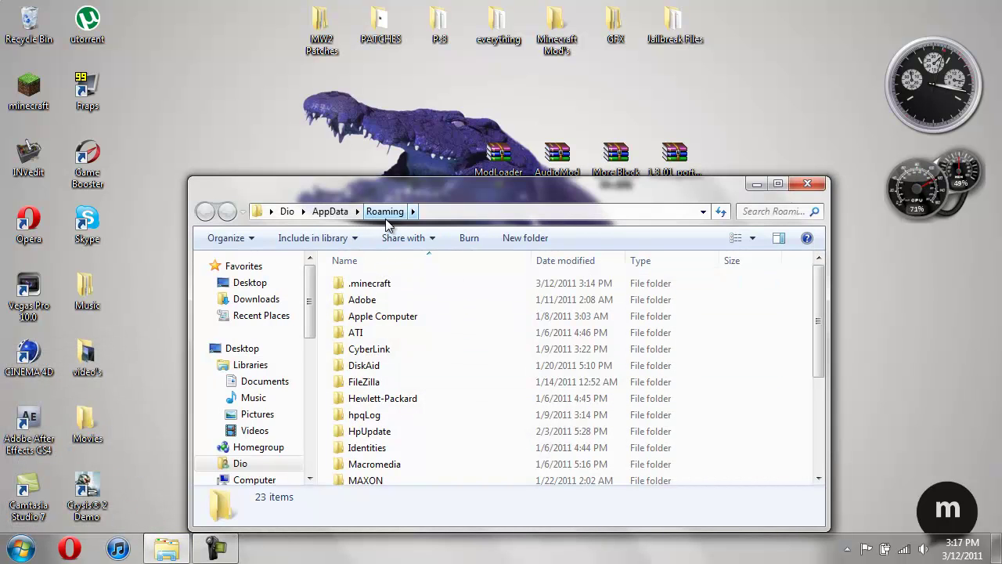
- Open the .minecraft folder's bin subfolder, keep the desktop archives uncovered, and select the minecraft jar file
double_click(409, 283)
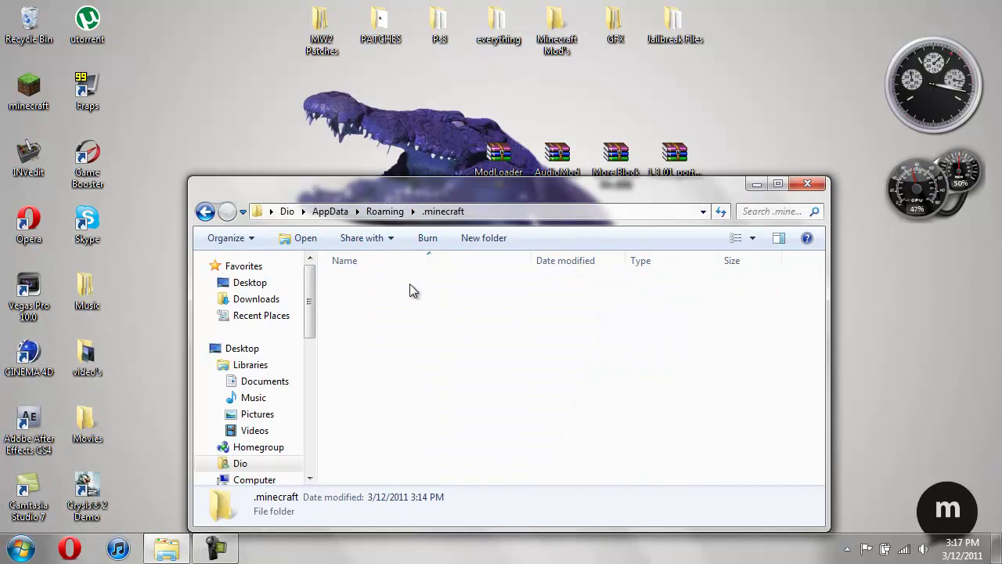
left_click_drag(505, 192, 475, 278)
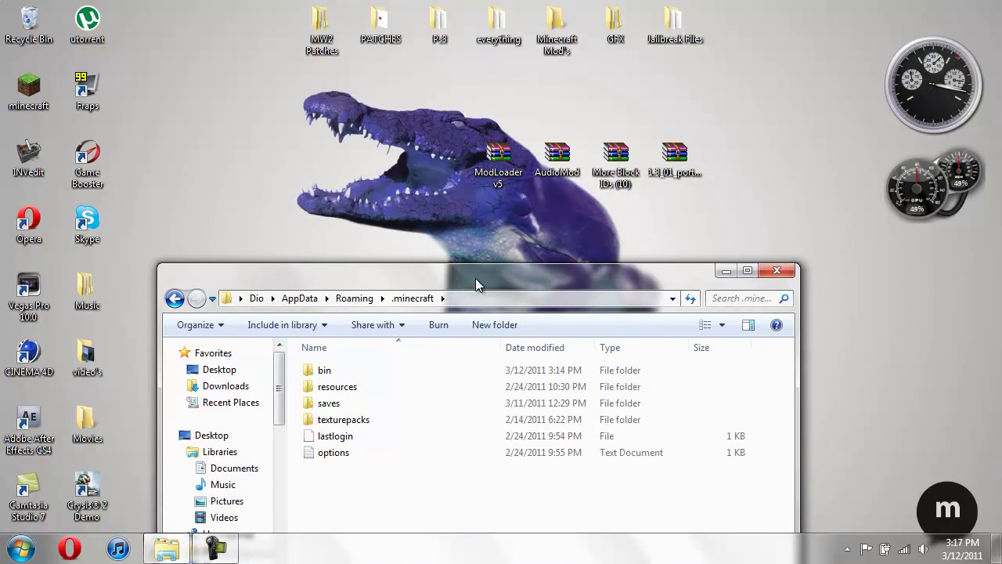
double_click(380, 368)
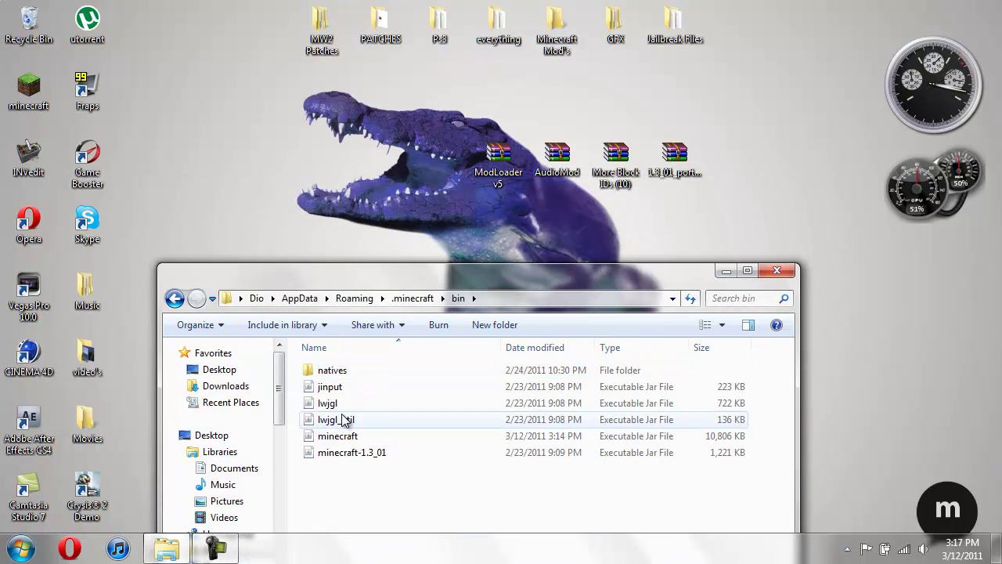
left_click(350, 441)
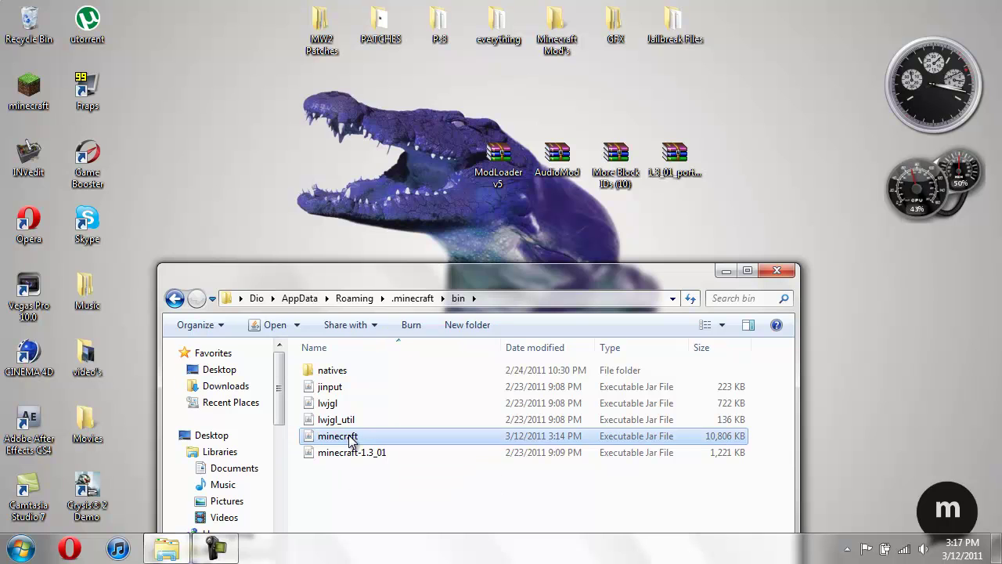
- Open the minecraft jar in WinRAR, clear the bin folder window away, and fit the archive to half the screen with the mod archives visible
right_click(350, 441)
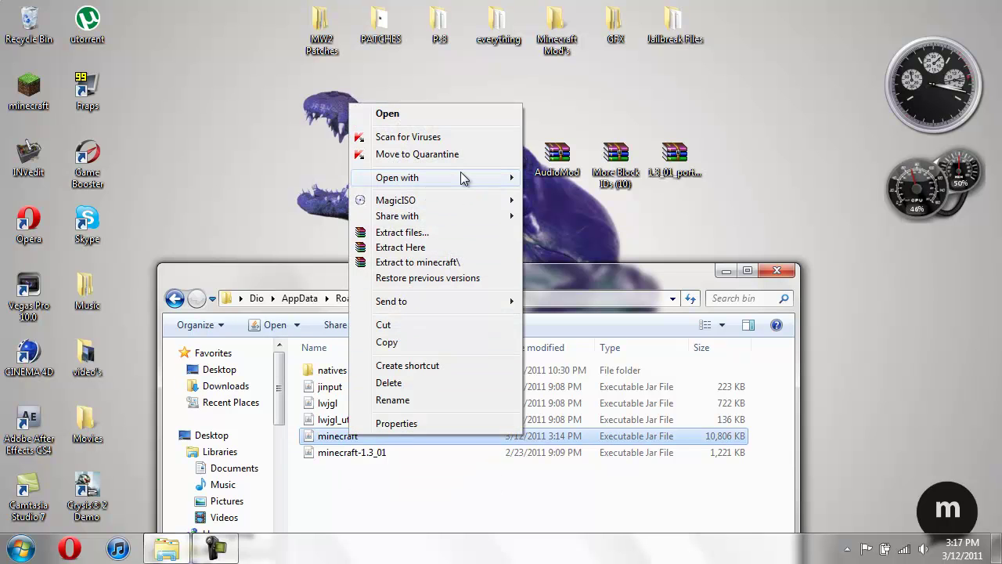
mouse_move(462, 178)
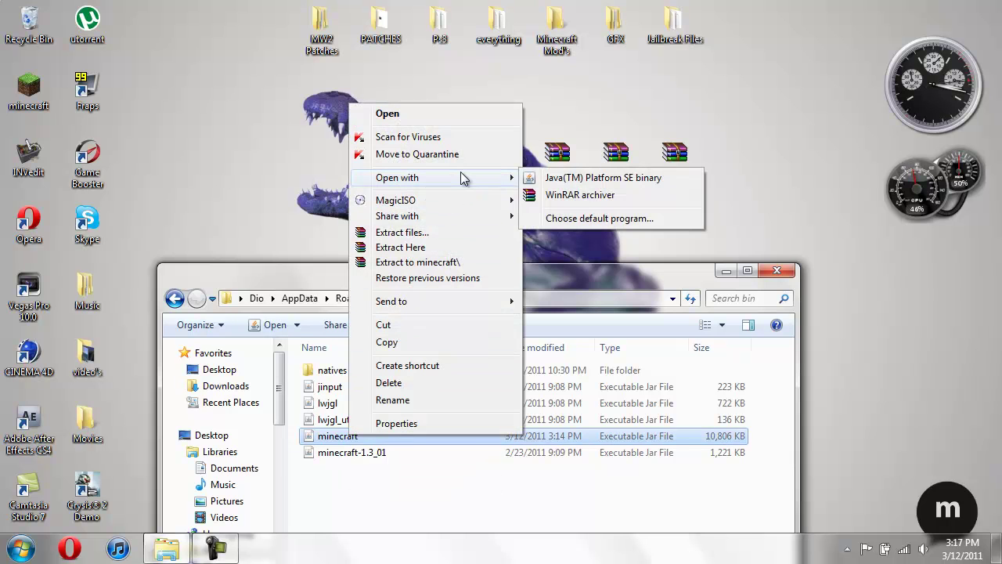
left_click(569, 202)
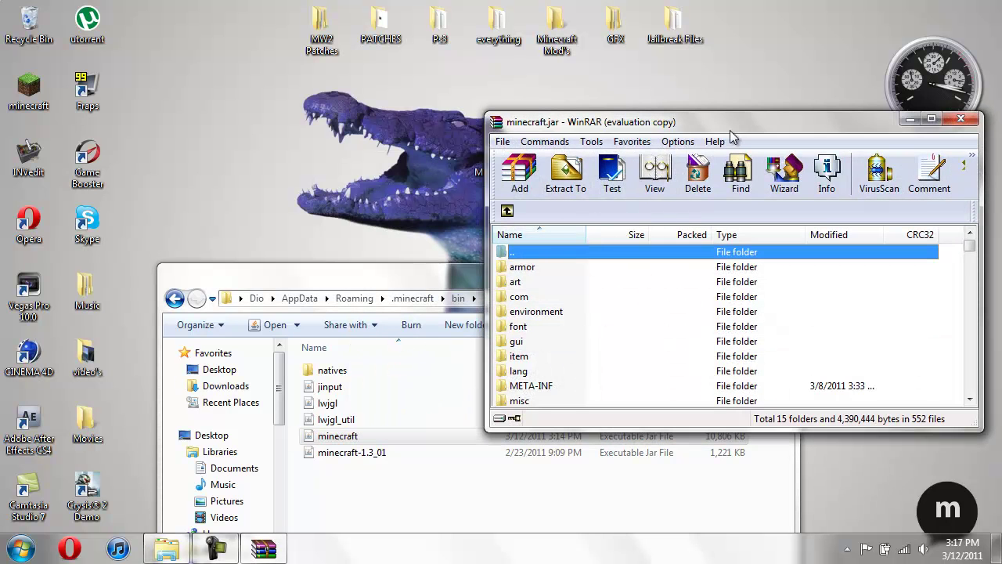
left_click_drag(431, 270, 329, 134)
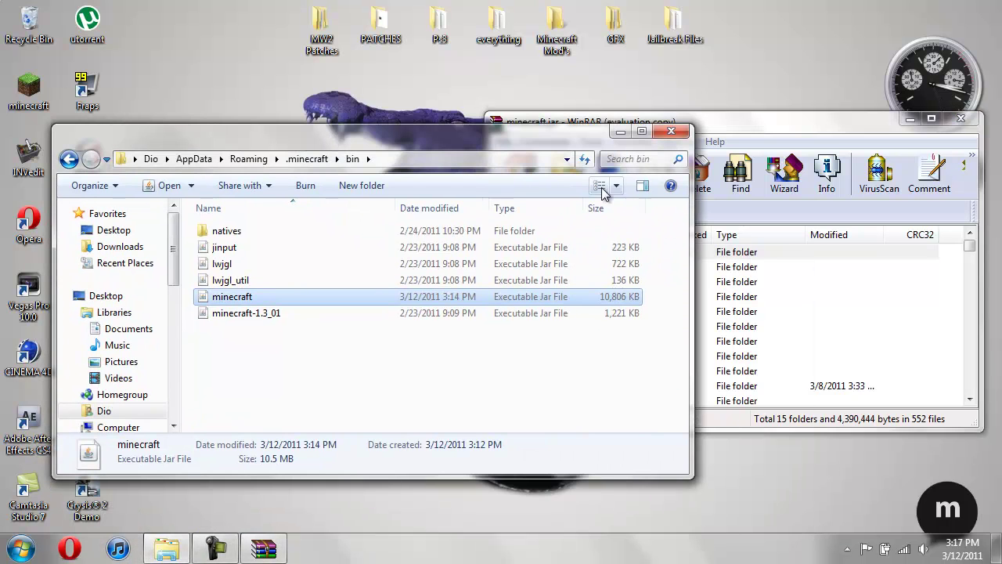
left_click(623, 135)
left_click_drag(714, 125, 4, 117)
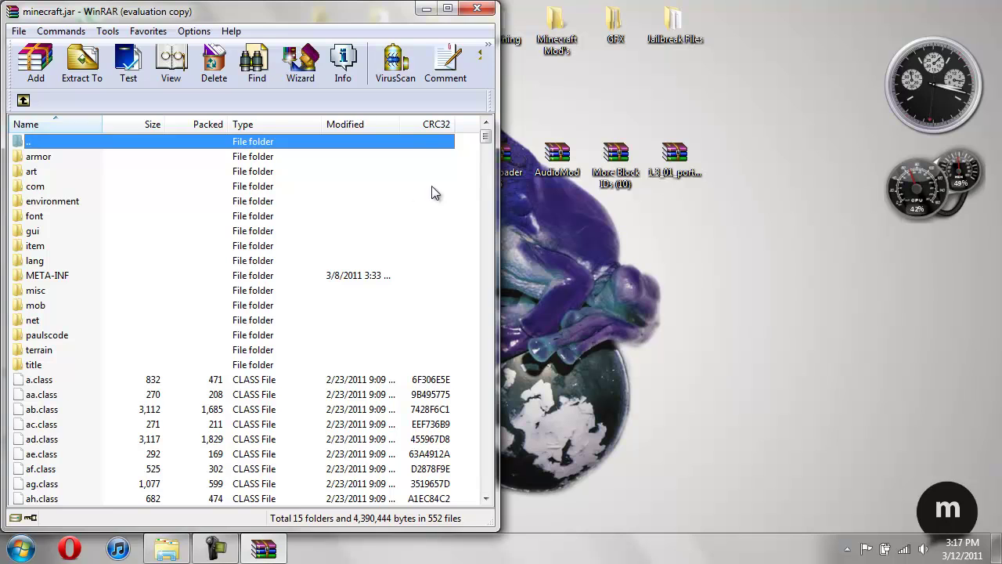
- Add all class files from the ModLoader v5 archive to the root of minecraft.jar, and close the ModLoader archive
left_click_drag(523, 164, 577, 249)
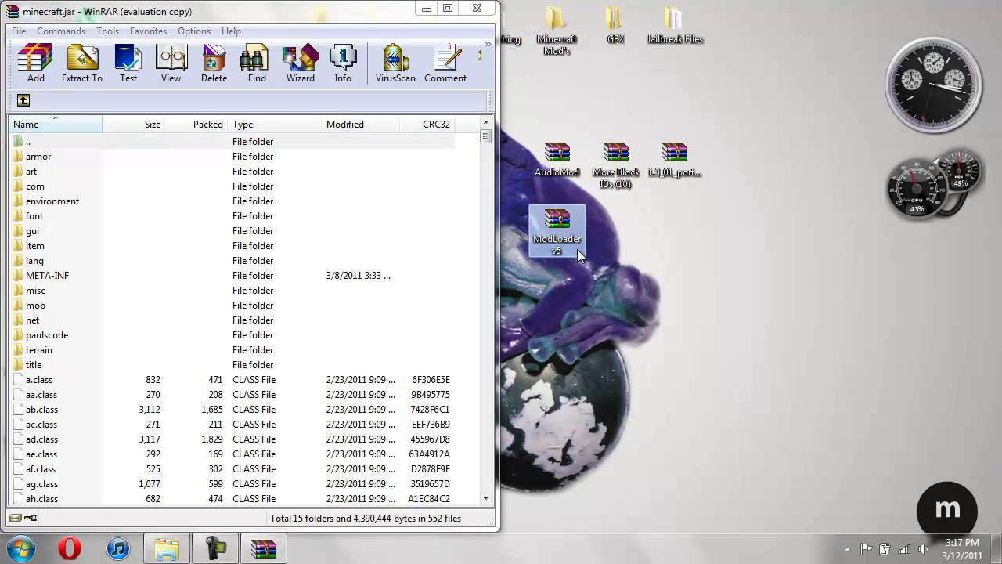
double_click(572, 232)
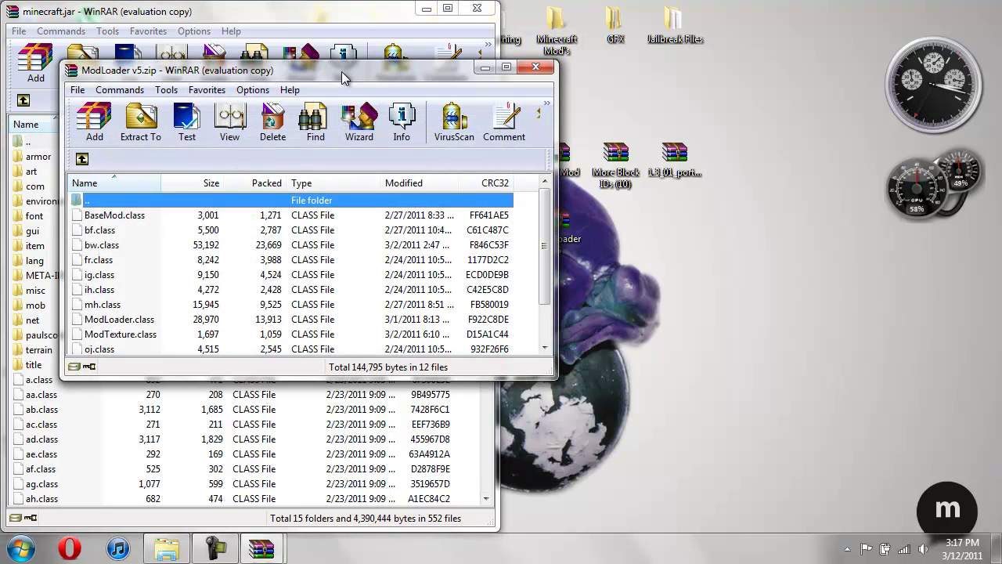
left_click_drag(341, 72, 996, 185)
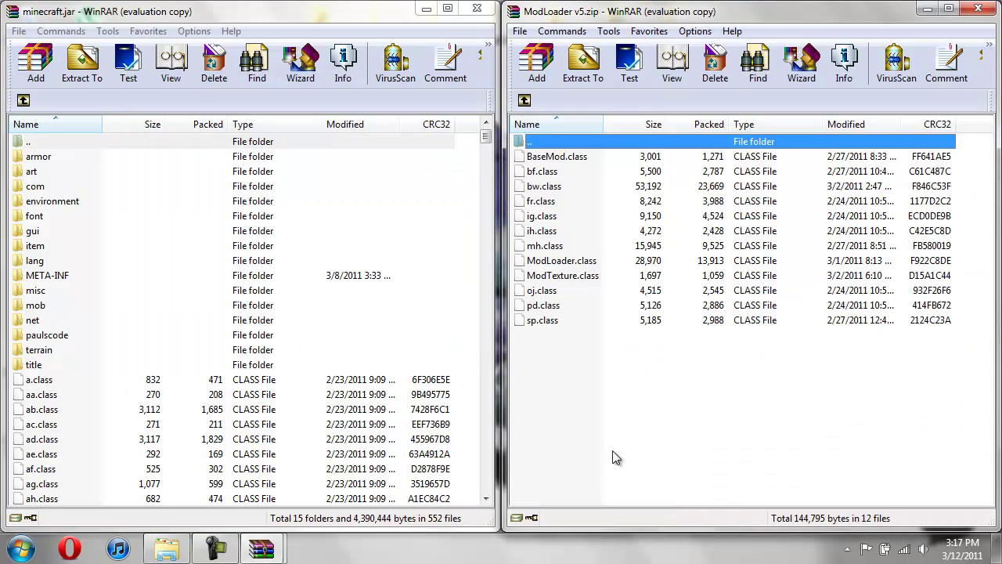
left_click_drag(614, 384, 597, 160)
left_click_drag(620, 225, 244, 429)
left_click(243, 403)
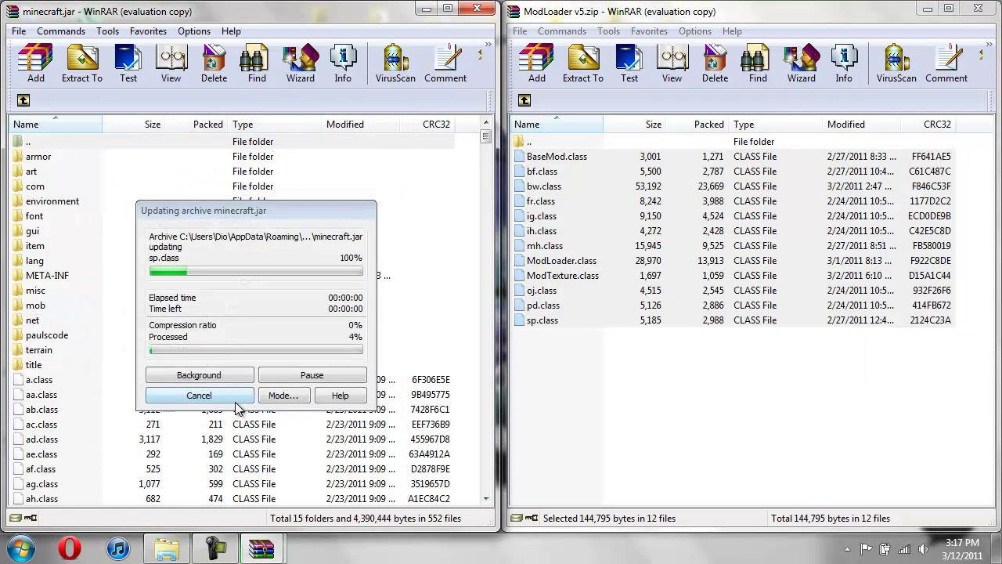
left_click(988, 7)
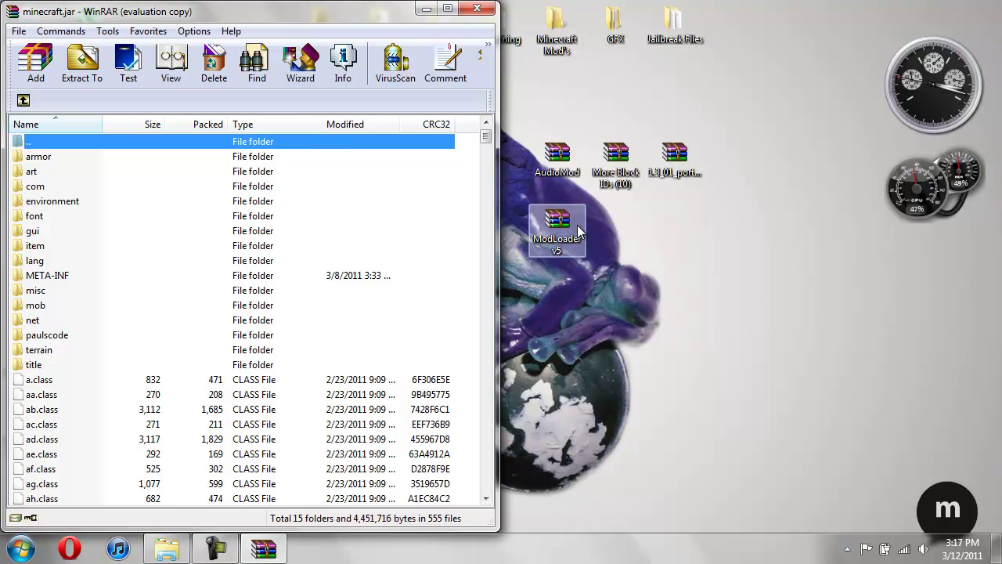
- Open the AudioMod archive beside minecraft.jar and add its ibxm folder to the jar's root
double_click(562, 161)
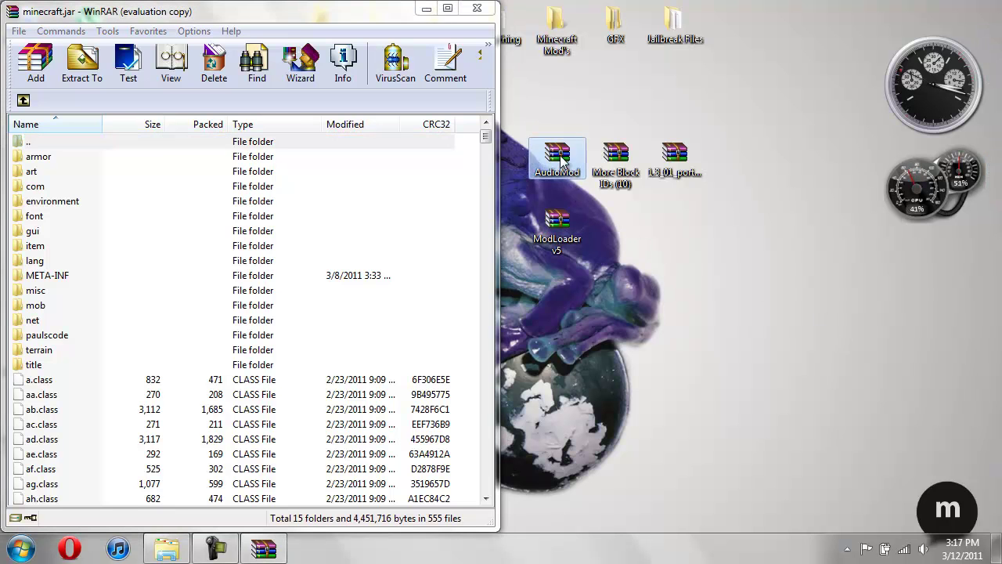
left_click_drag(372, 102, 996, 181)
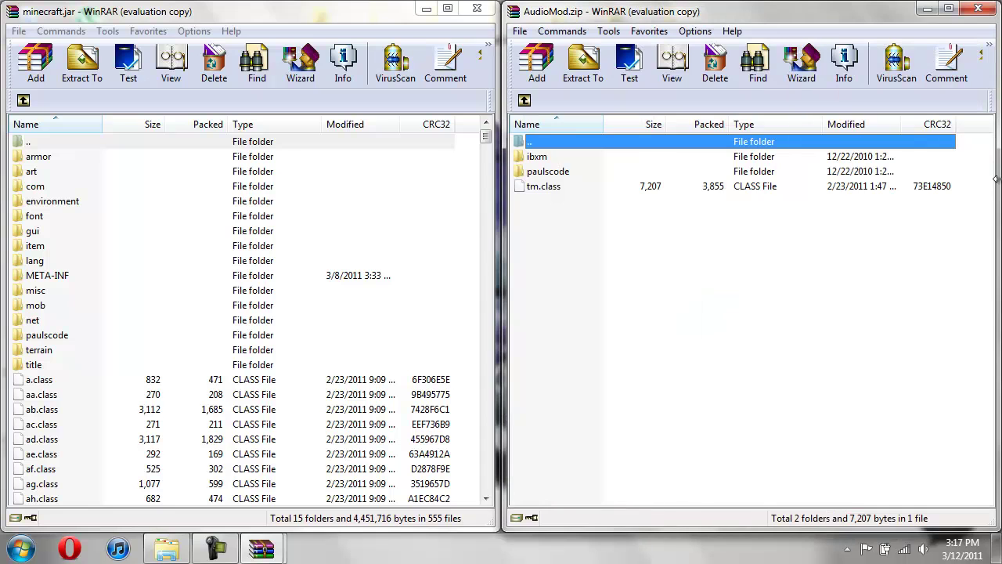
left_click(563, 159)
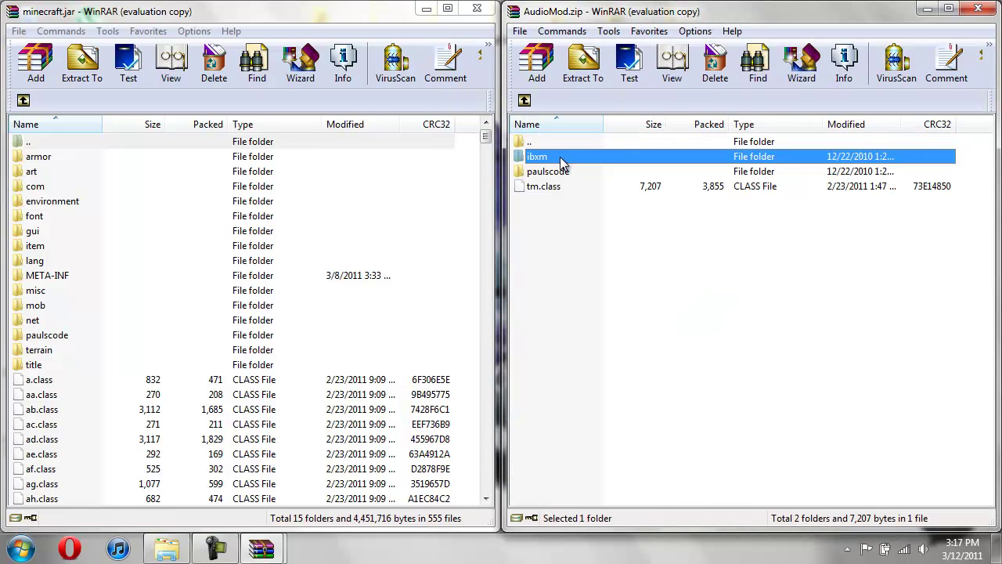
left_click_drag(591, 158, 333, 191)
left_click(243, 402)
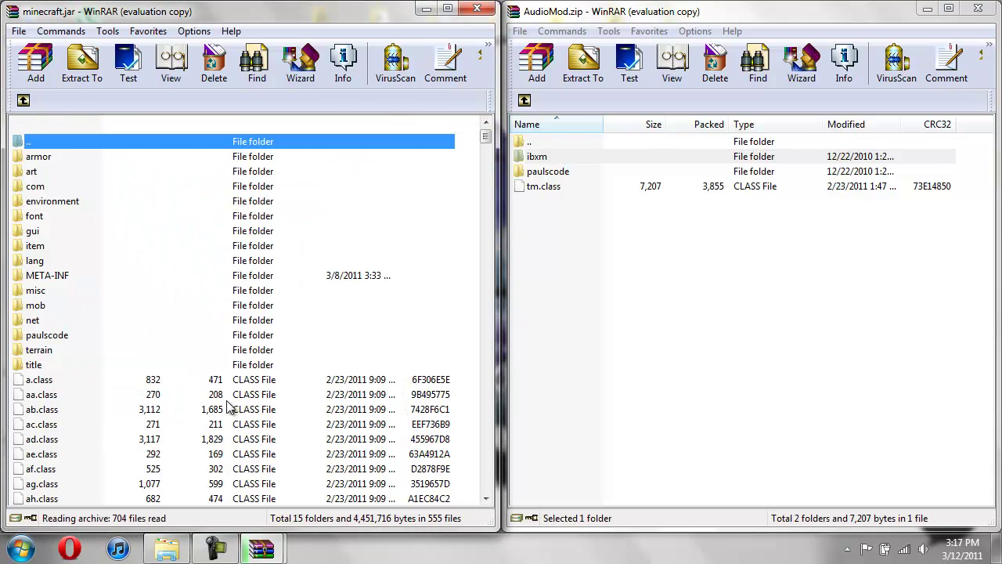
- Add CodecIBXM.class from AudioMod's codecs folder inside paulscode to the matching codecs folder in minecraft.jar
double_click(565, 172)
double_click(549, 159)
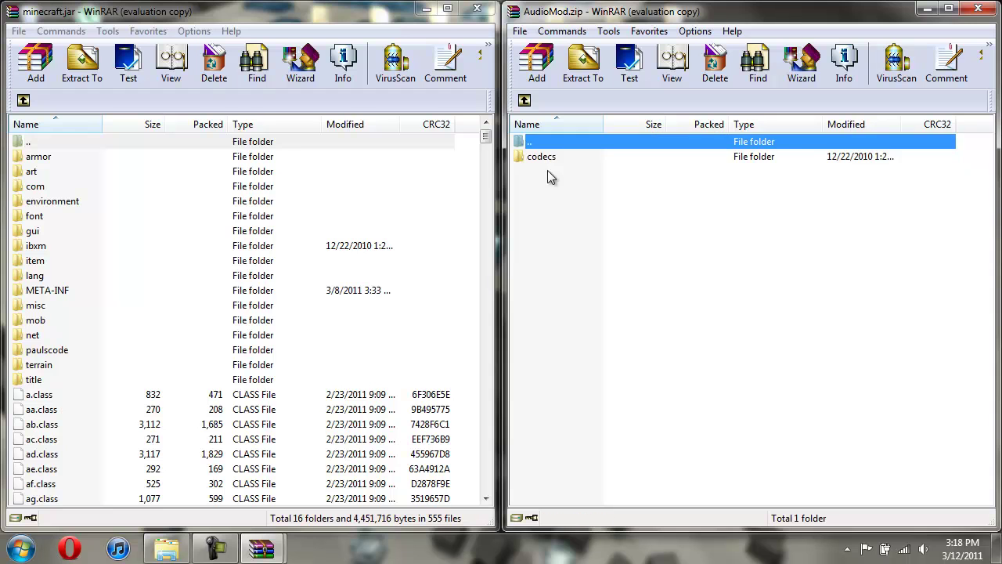
double_click(548, 157)
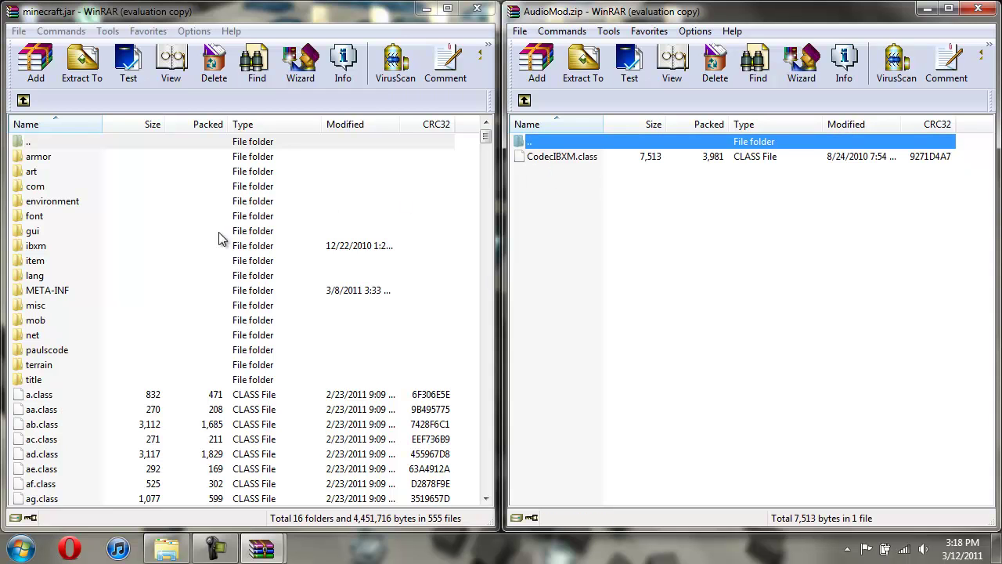
double_click(43, 350)
double_click(36, 155)
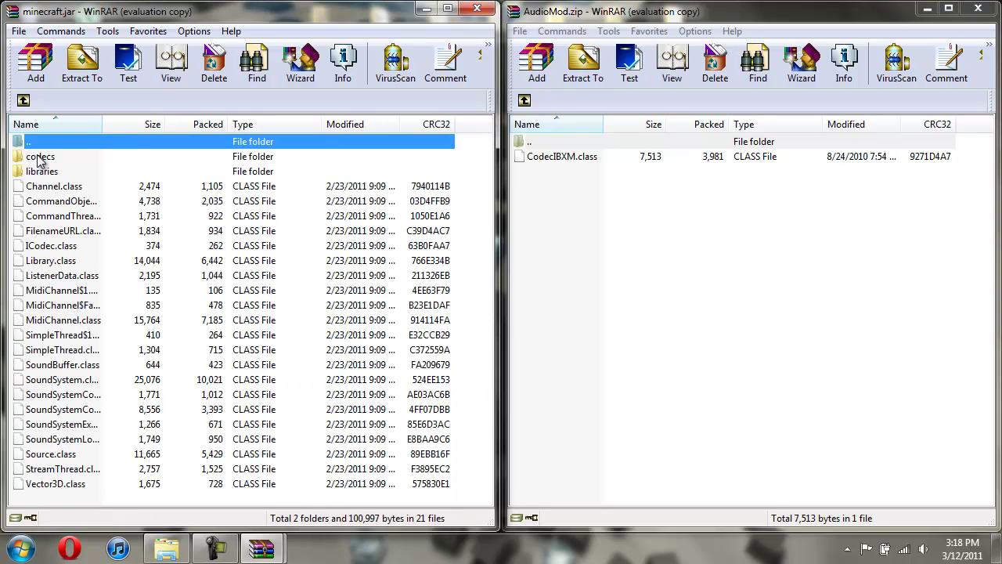
double_click(38, 157)
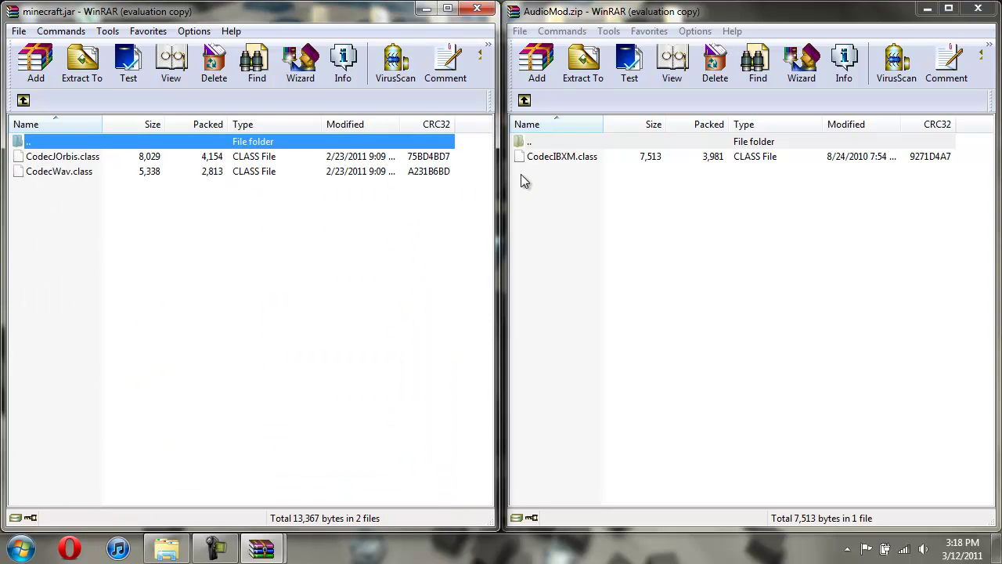
left_click(542, 160)
left_click_drag(590, 156, 320, 254)
left_click(248, 402)
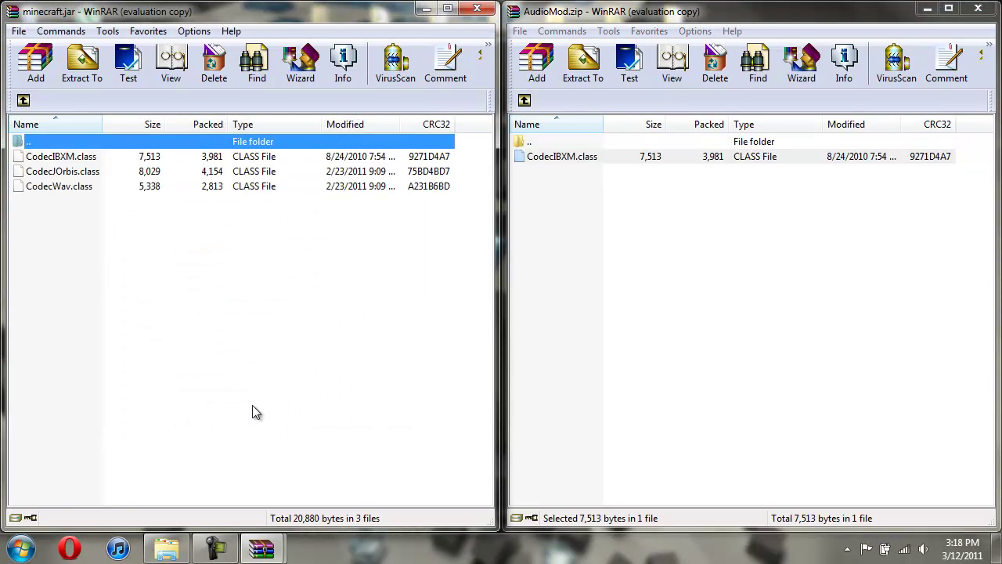
- Return both archives to their root, add AudioMod's tm.class to minecraft.jar, and close the AudioMod archive
left_click(22, 100)
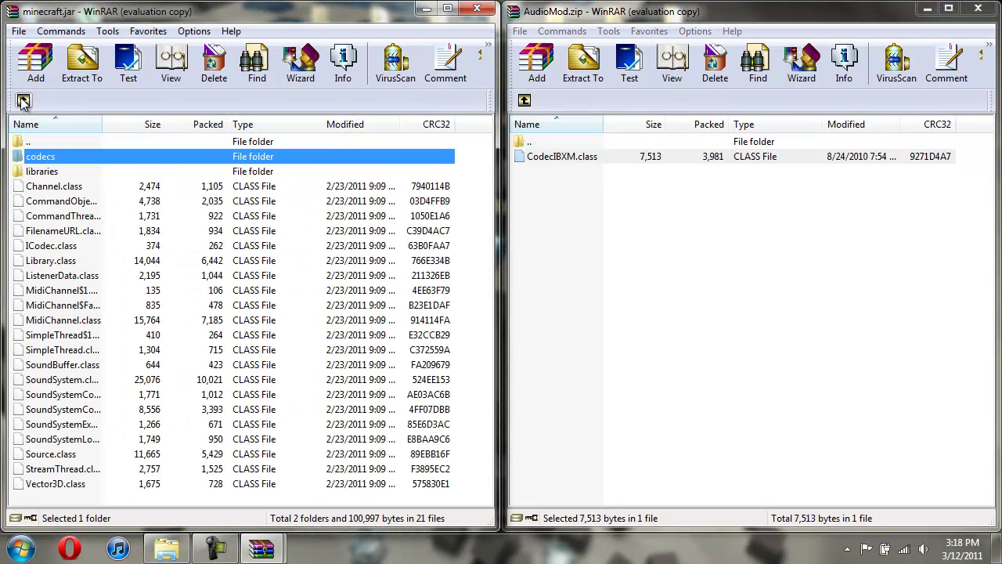
left_click(23, 100)
left_click(23, 100)
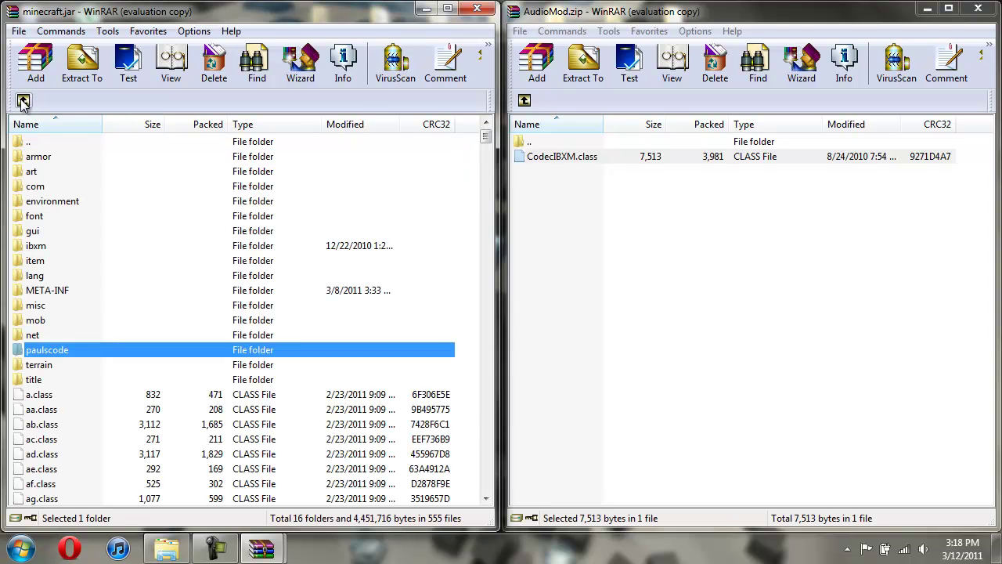
left_click(525, 101)
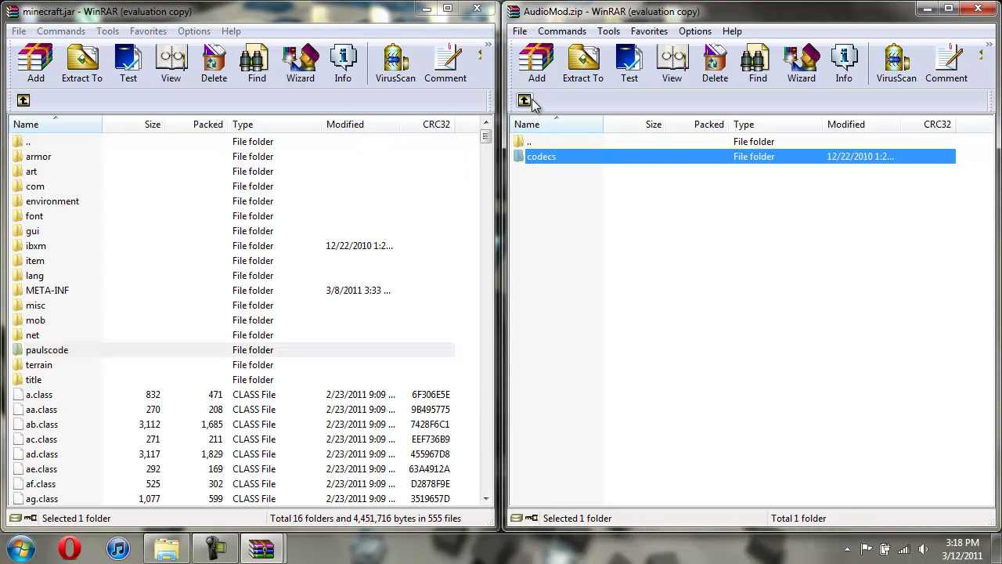
left_click(525, 101)
left_click(526, 101)
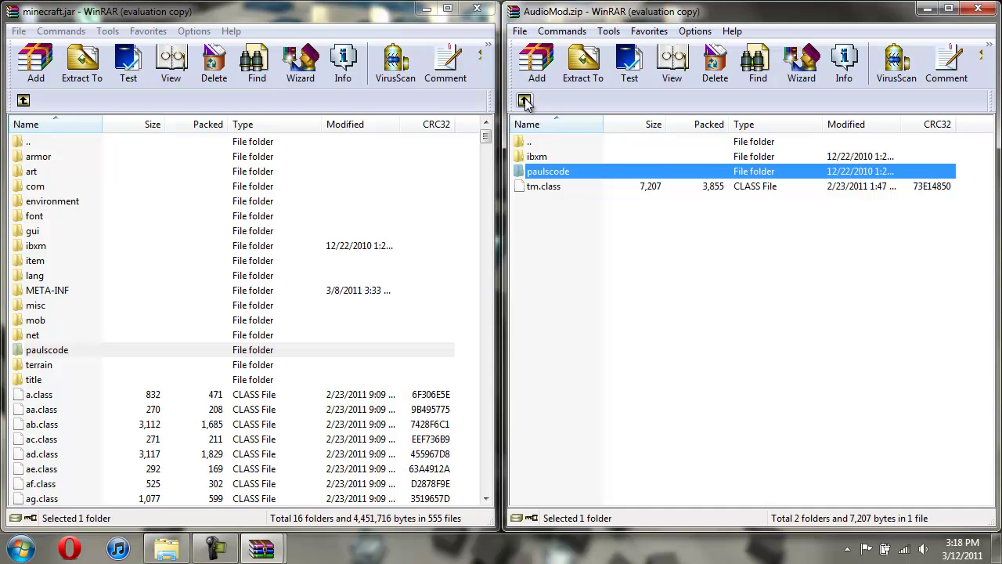
left_click(551, 189)
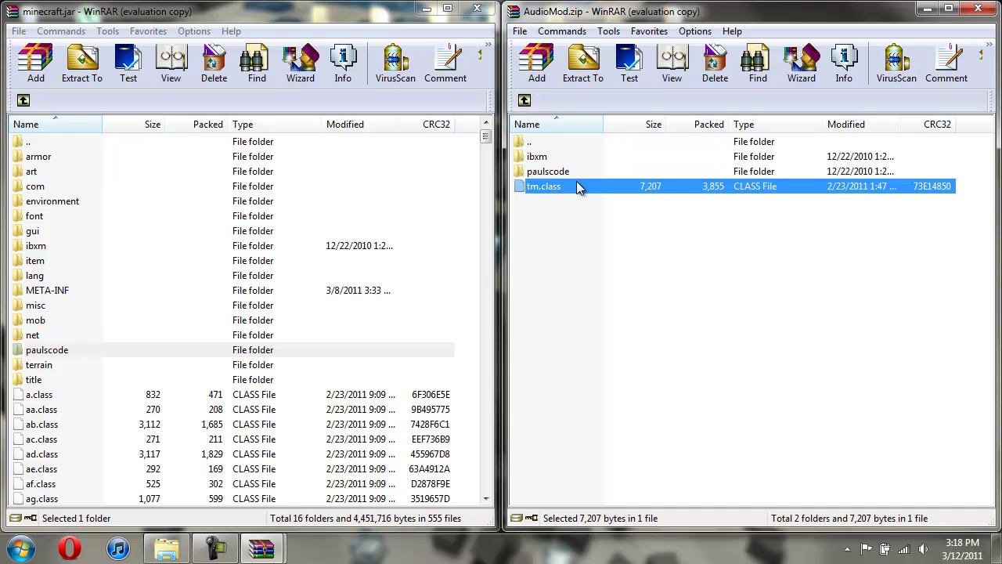
left_click_drag(577, 188, 266, 447)
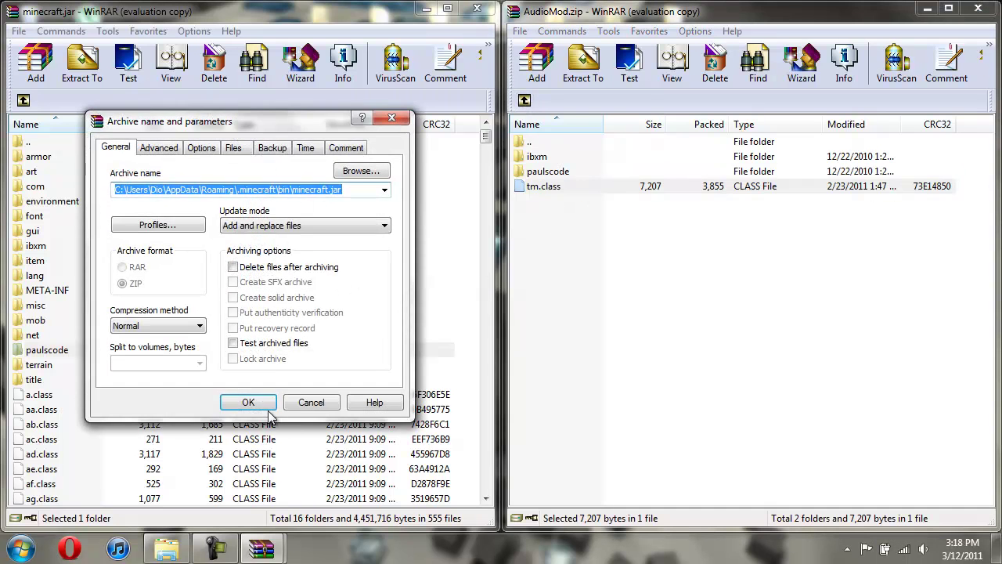
left_click(264, 406)
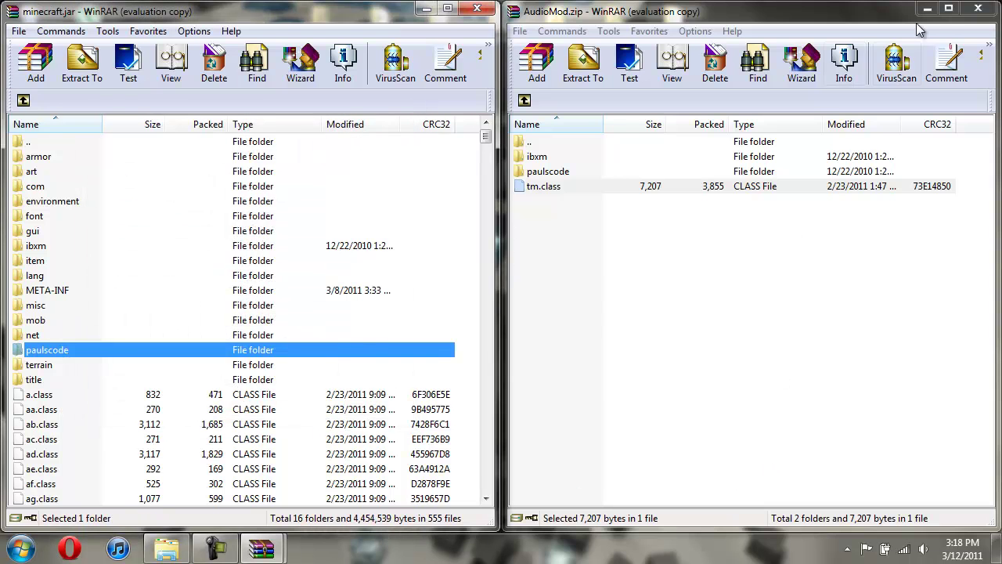
left_click(978, 8)
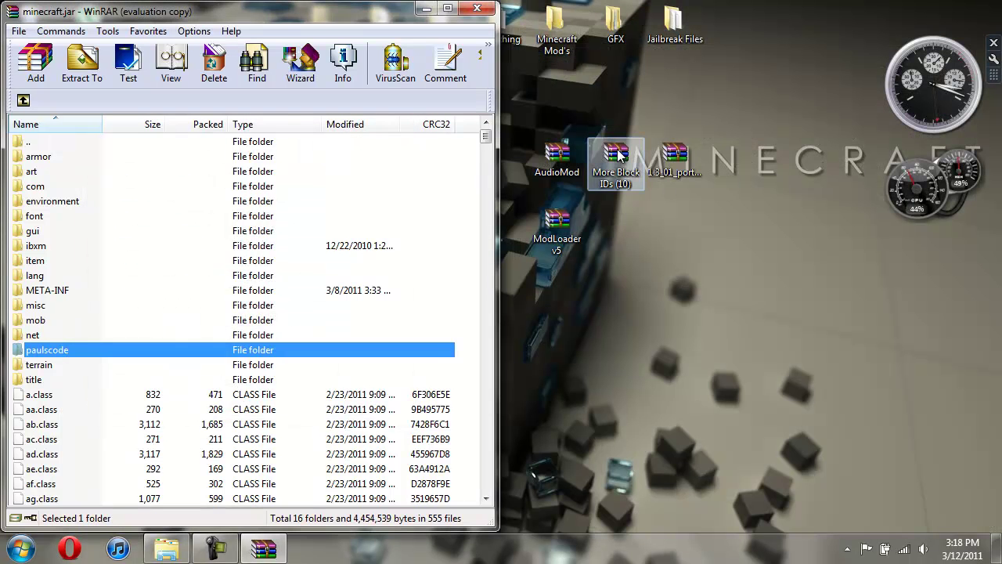
- Add dt.class and it.class from the JAR folder of More Block IDs (10) to minecraft.jar, and return to the mod archive's root
double_click(619, 154)
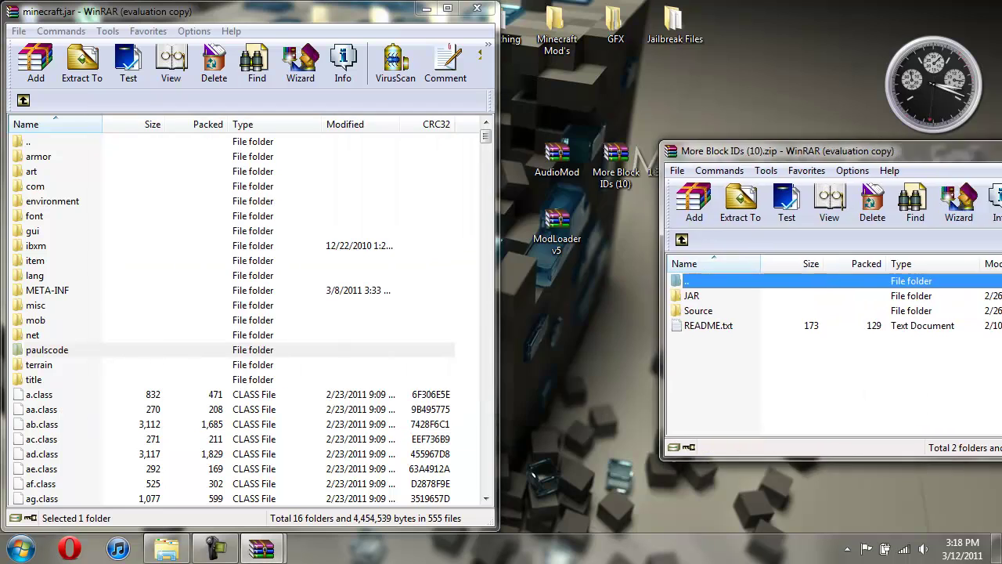
key("super+Right")
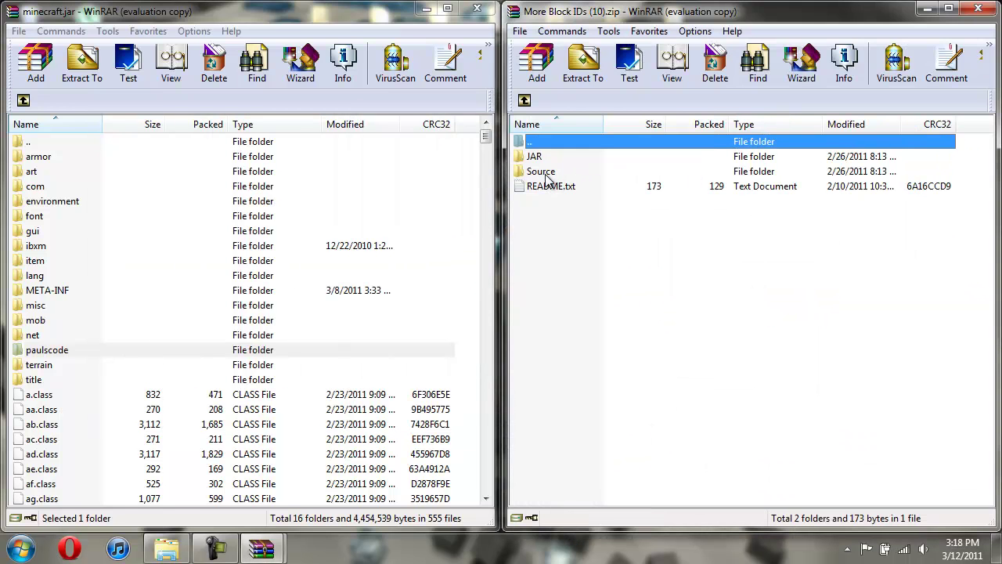
double_click(553, 154)
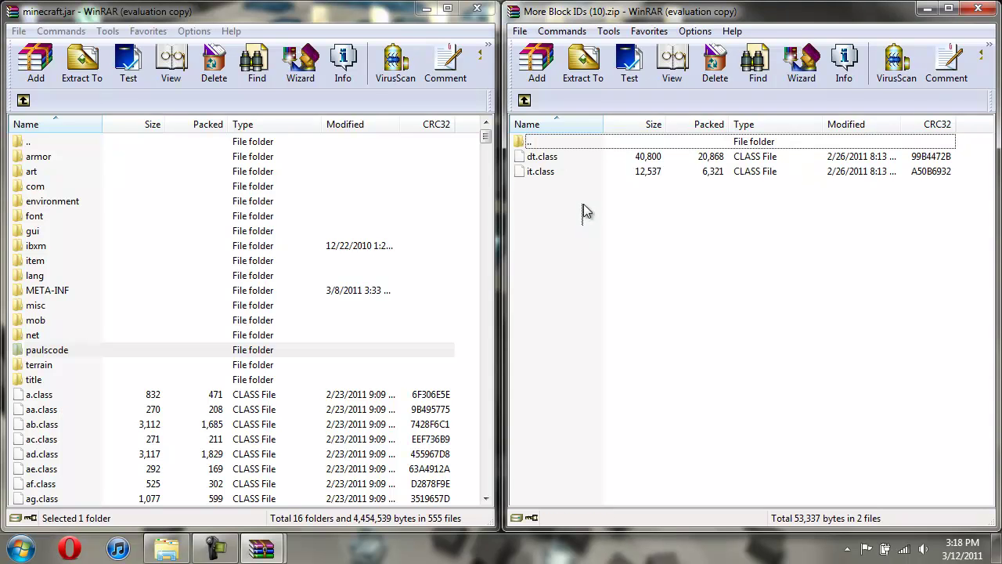
key("ctrl+a")
left_click(602, 173)
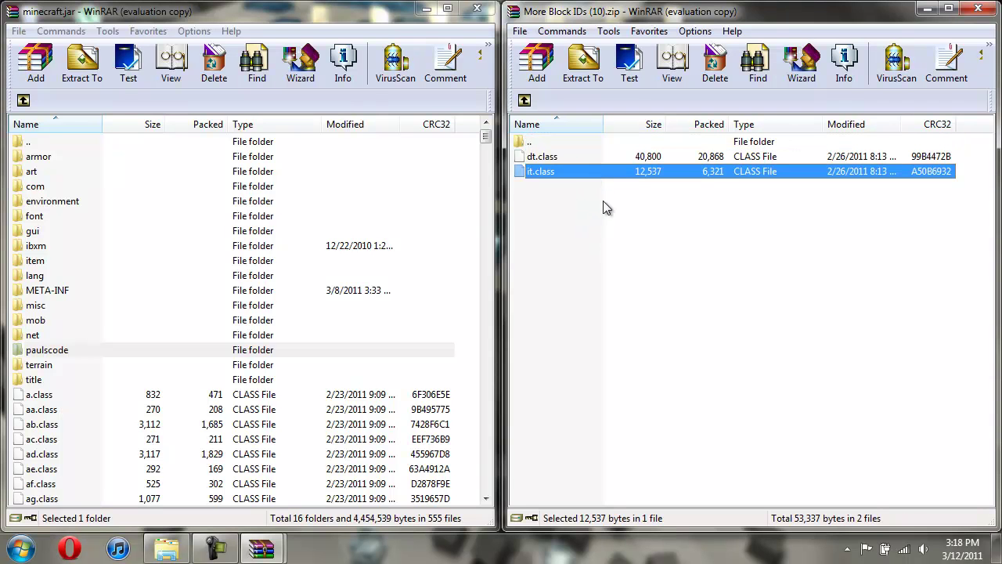
left_click(591, 219)
left_click_drag(593, 166, 577, 226)
left_click_drag(608, 161, 338, 429)
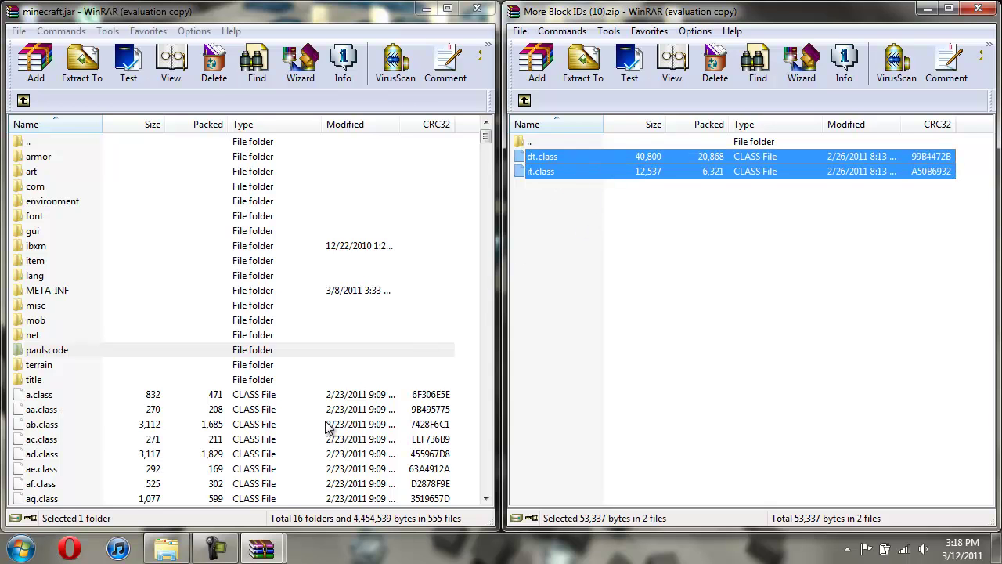
left_click(248, 404)
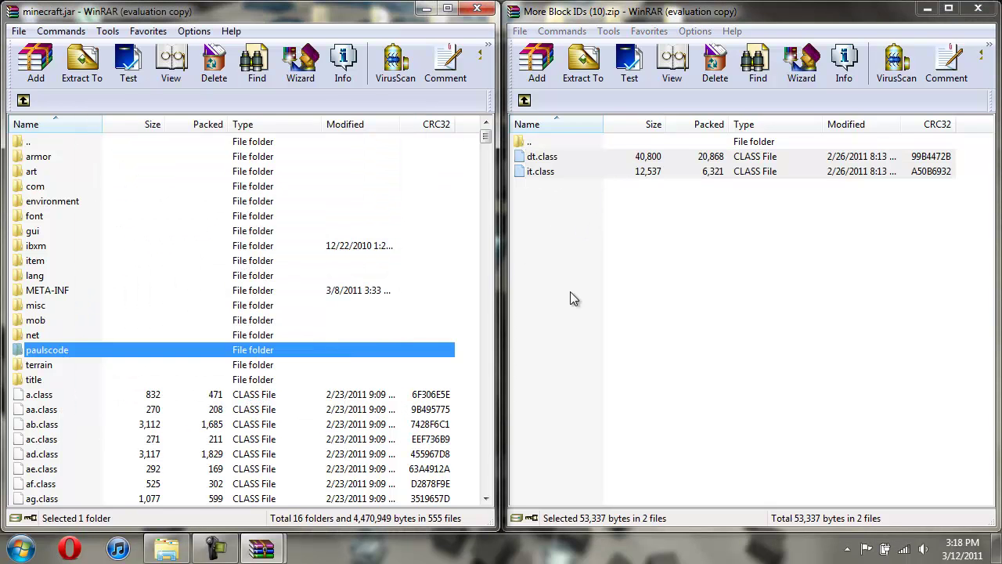
left_click(526, 101)
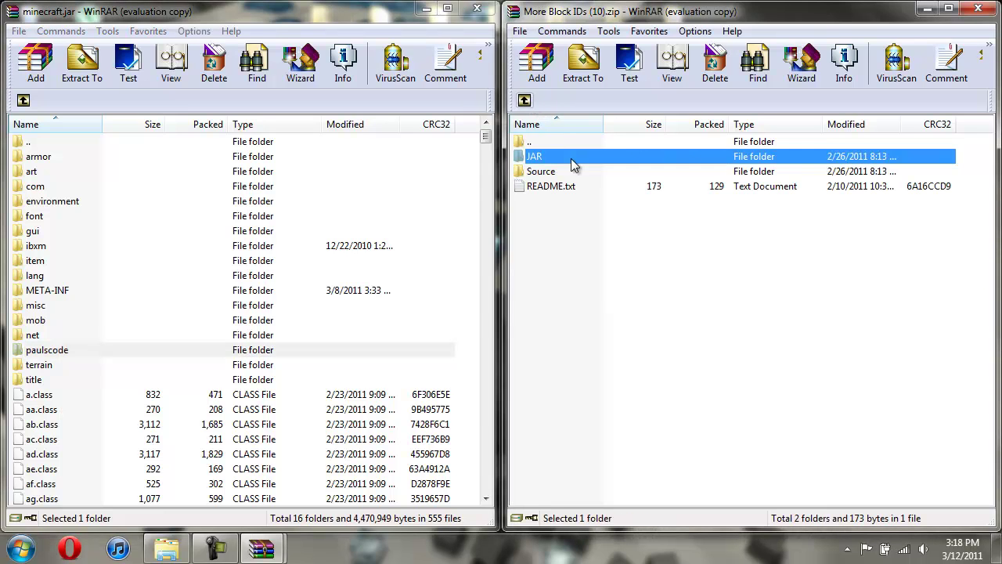
left_click(546, 172)
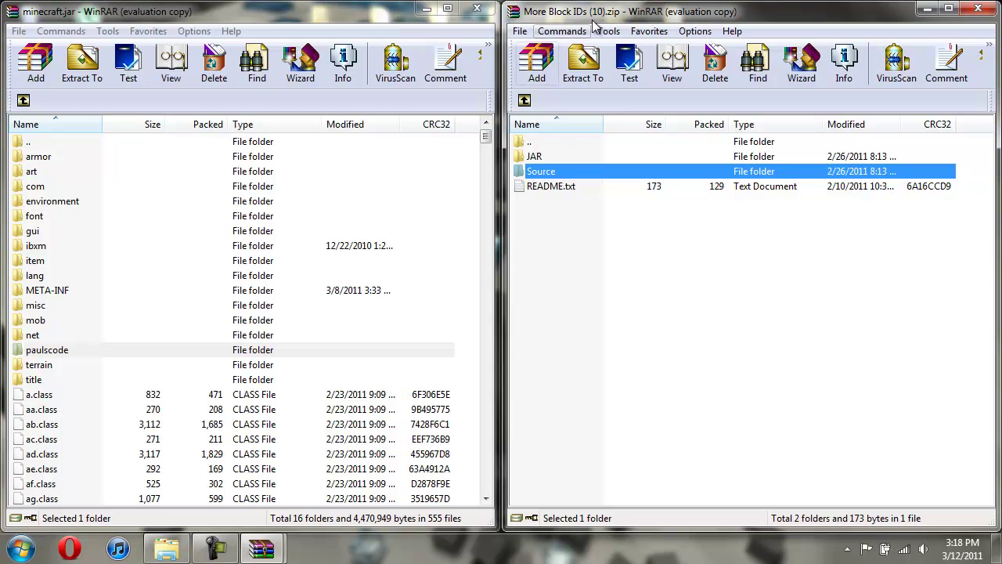
- Close the More Block IDs (10) archive and open the 1.3_01_portalgun_v1 archive beside minecraft.jar
left_click(979, 9)
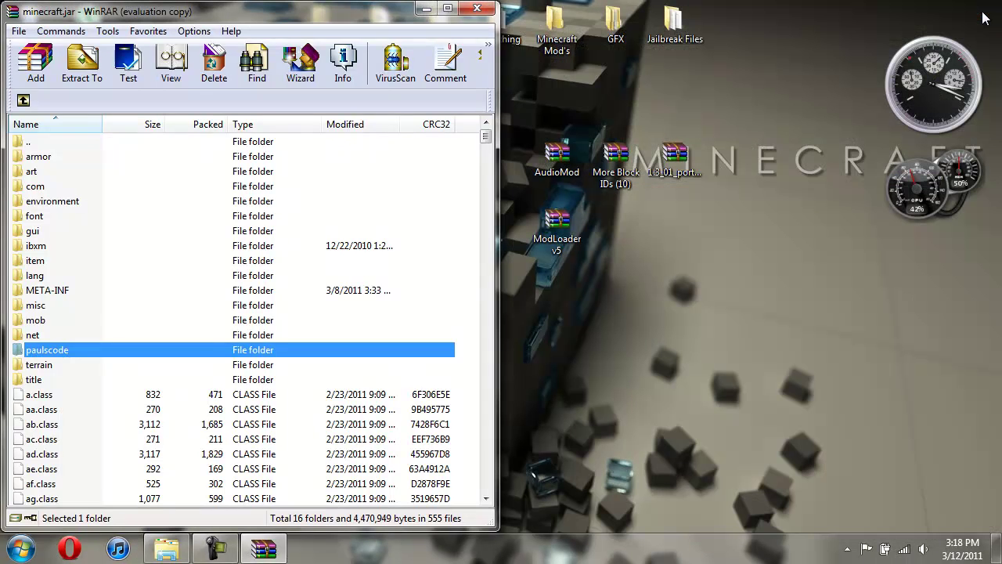
double_click(681, 156)
left_click_drag(387, 131, 998, 135)
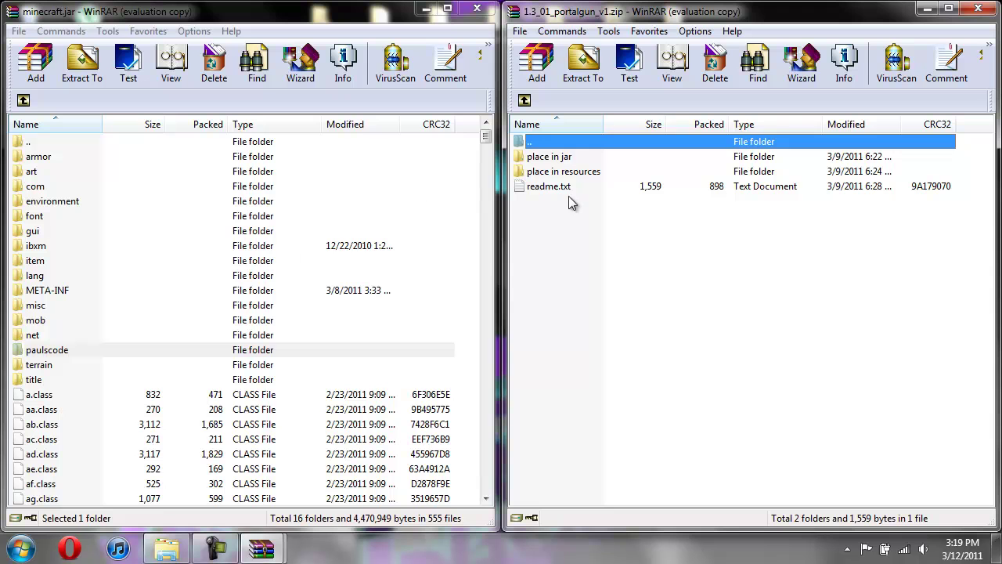
- Add the portalgun folder and all class files from the archive's "place in jar" folder to minecraft.jar, and return to the mod archive's root
double_click(565, 158)
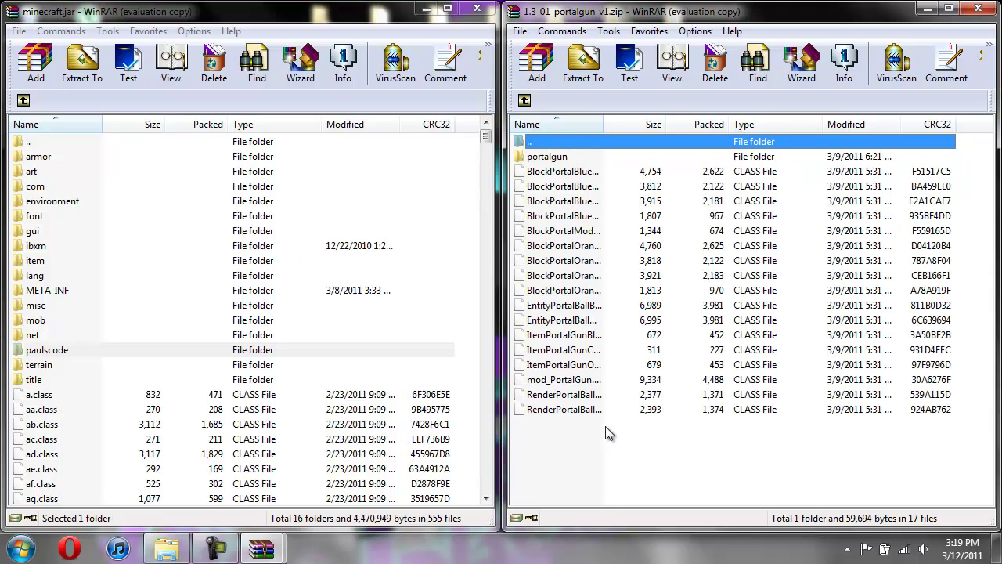
left_click_drag(604, 472, 618, 157)
left_click_drag(652, 263, 264, 270)
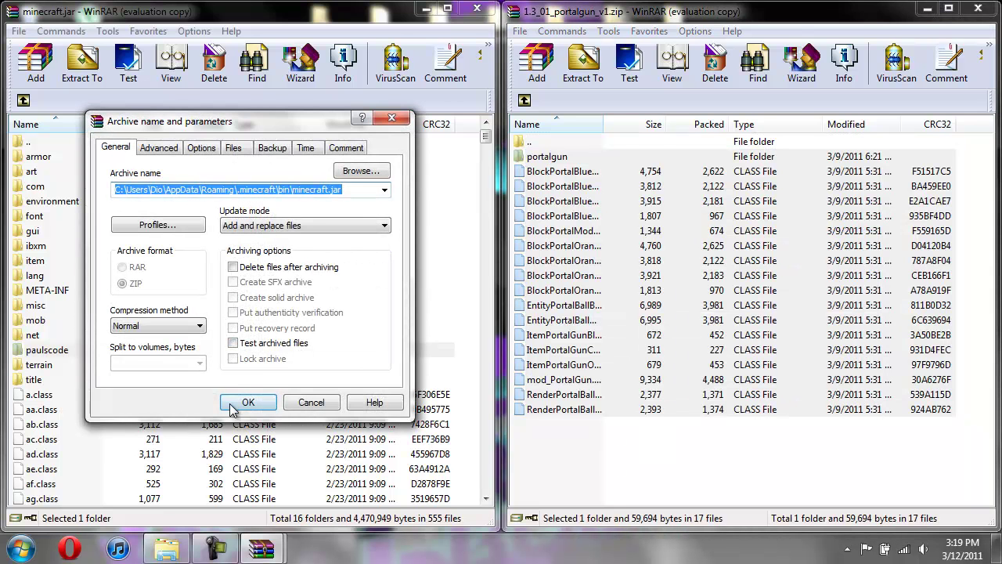
left_click(247, 402)
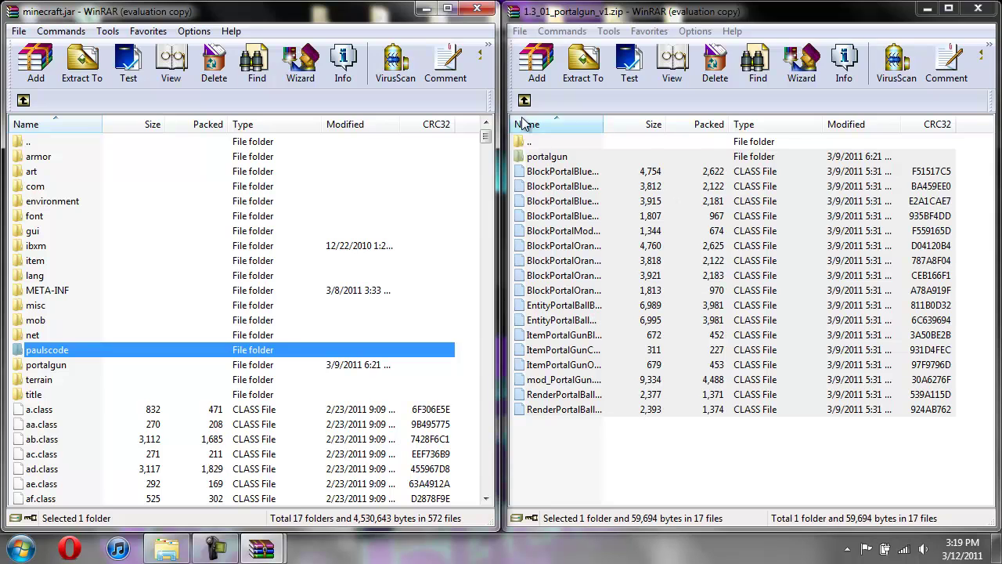
left_click(525, 100)
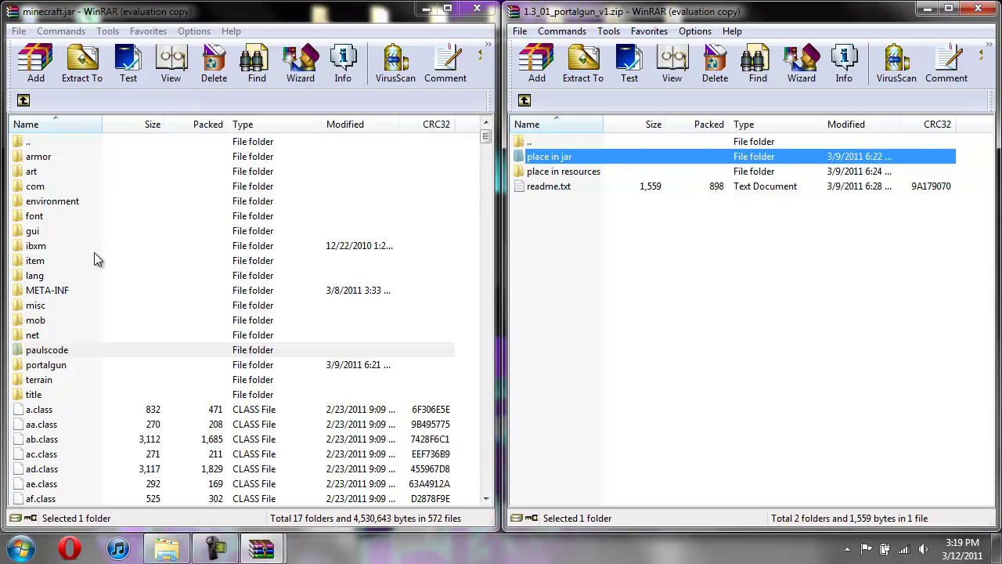
- Delete the META-INF folder from minecraft.jar and close that archive
left_click(63, 293)
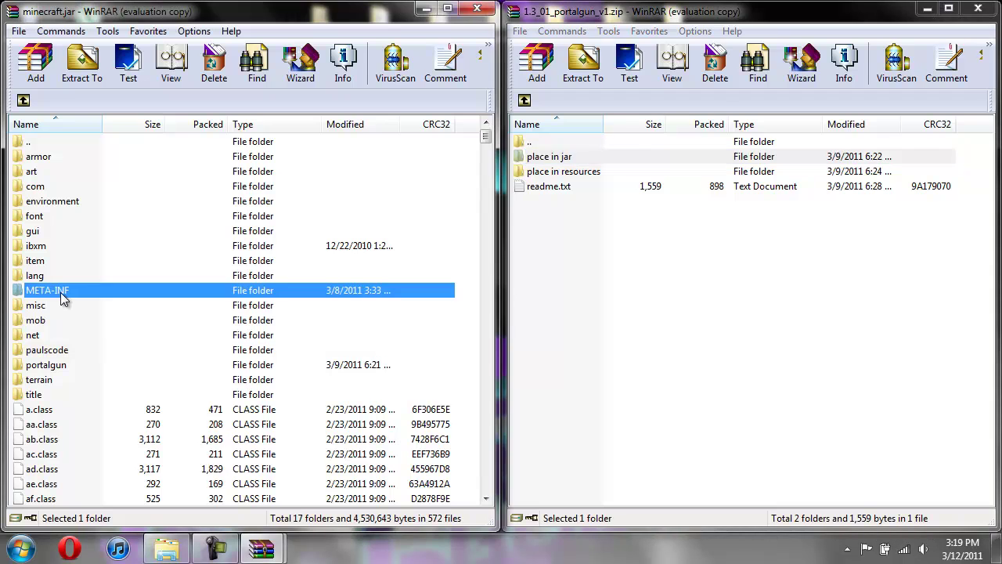
right_click(68, 291)
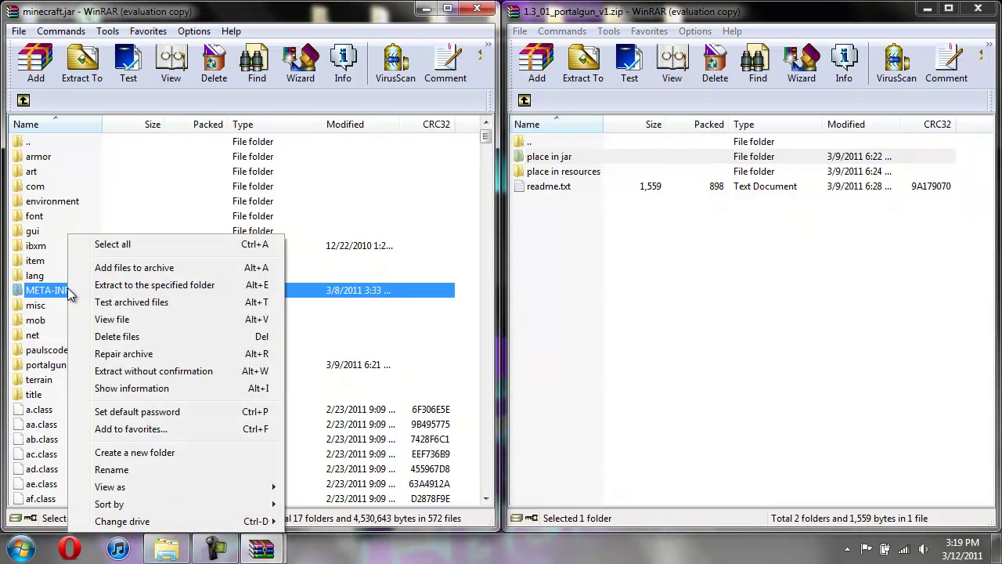
left_click(143, 338)
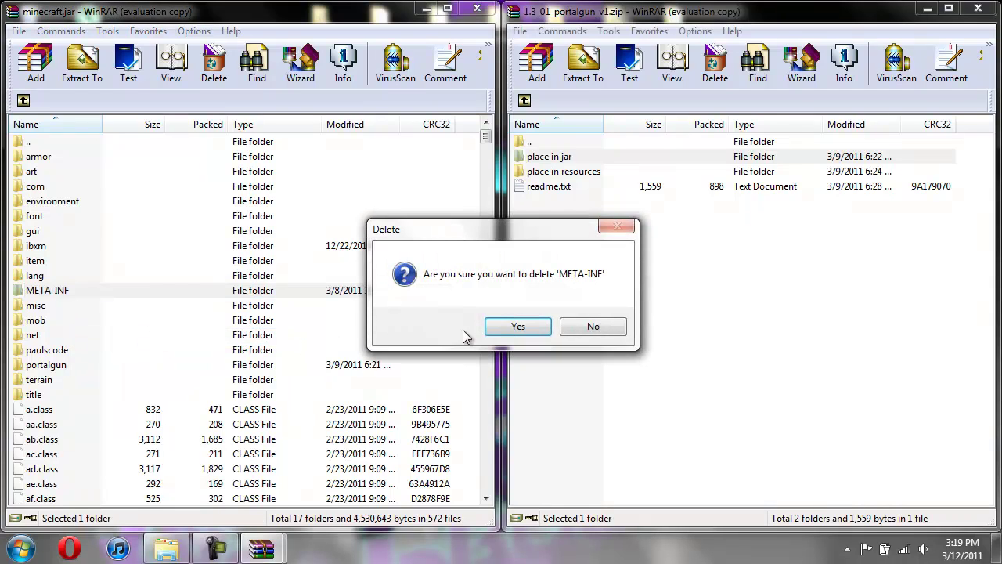
left_click(490, 329)
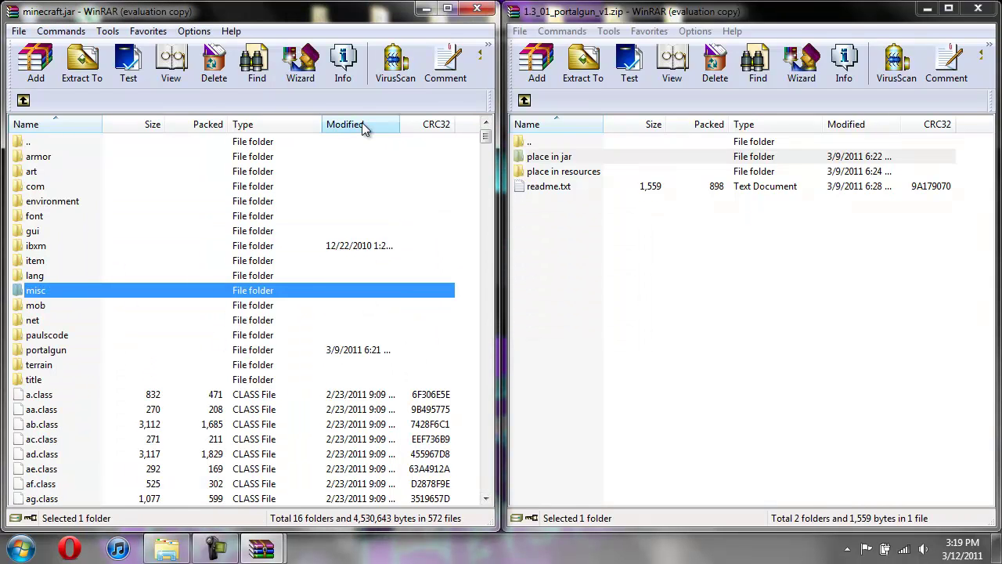
left_click(478, 8)
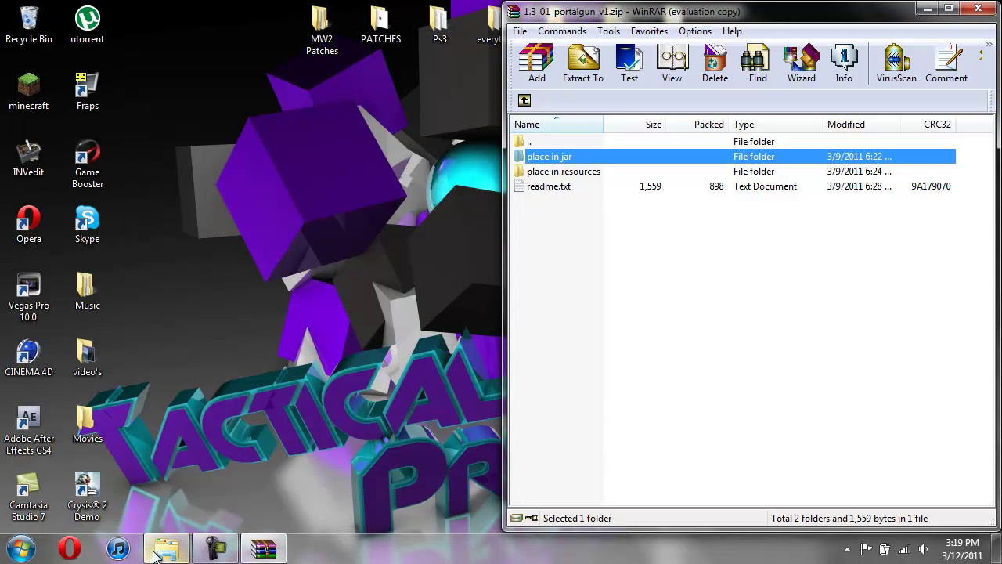
- Go up from the bin folder to .minecraft in the file explorer and dock the window beside the portal gun archive
left_click(160, 552)
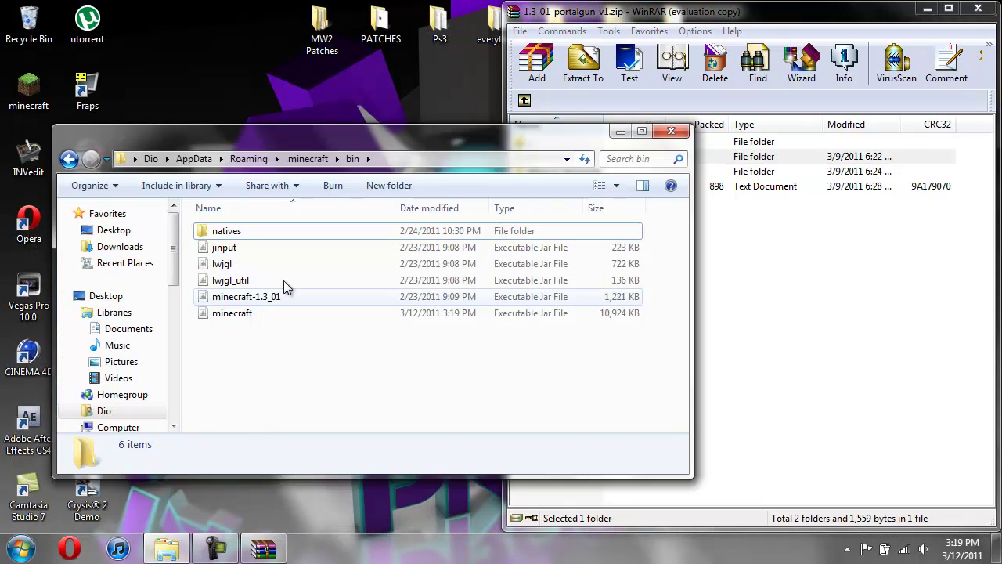
left_click(69, 159)
left_click_drag(389, 128, 0, 130)
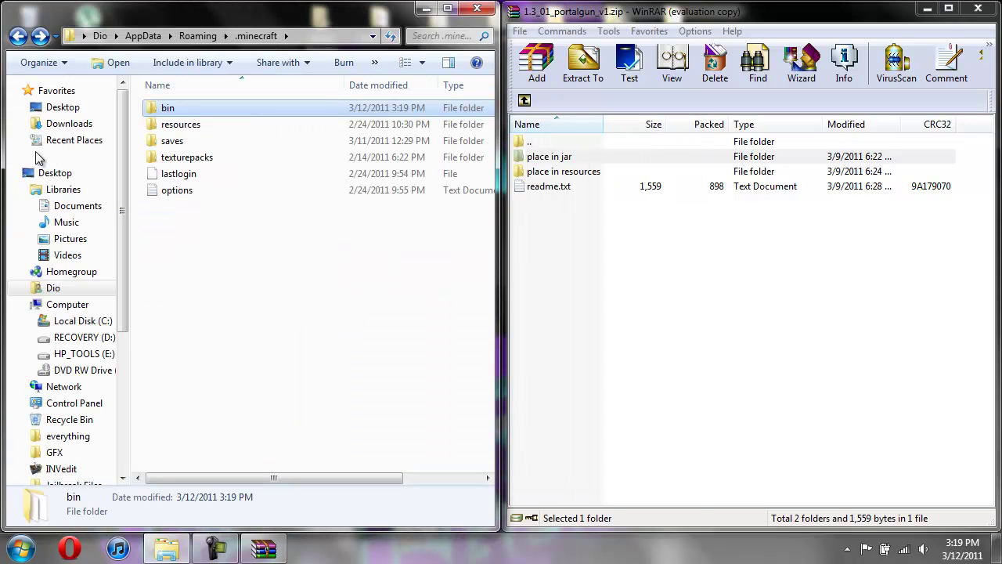
- Copy the mod folder from the archive's "place in resources" folder into .minecraft's resources folder, and close both windows
double_click(553, 174)
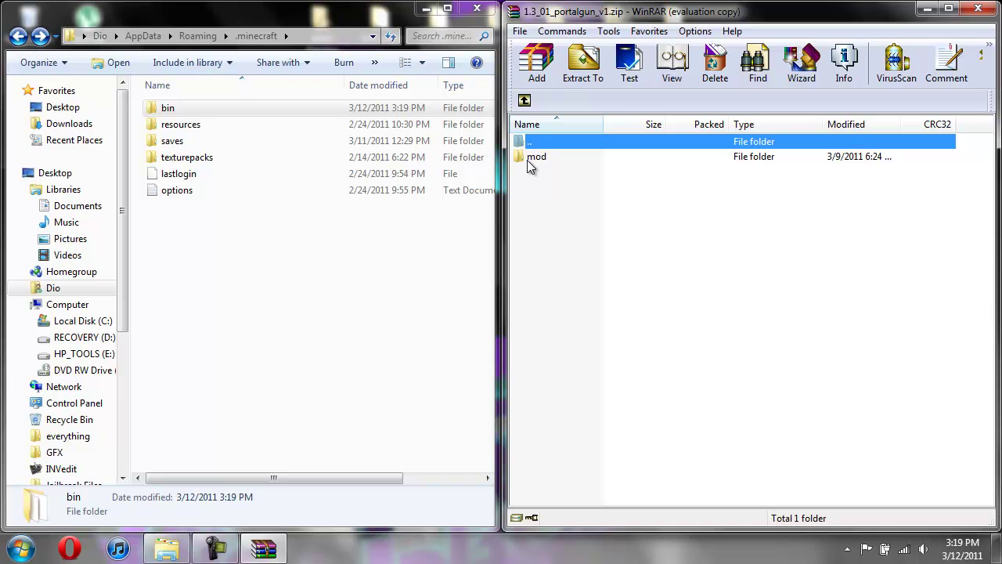
double_click(201, 123)
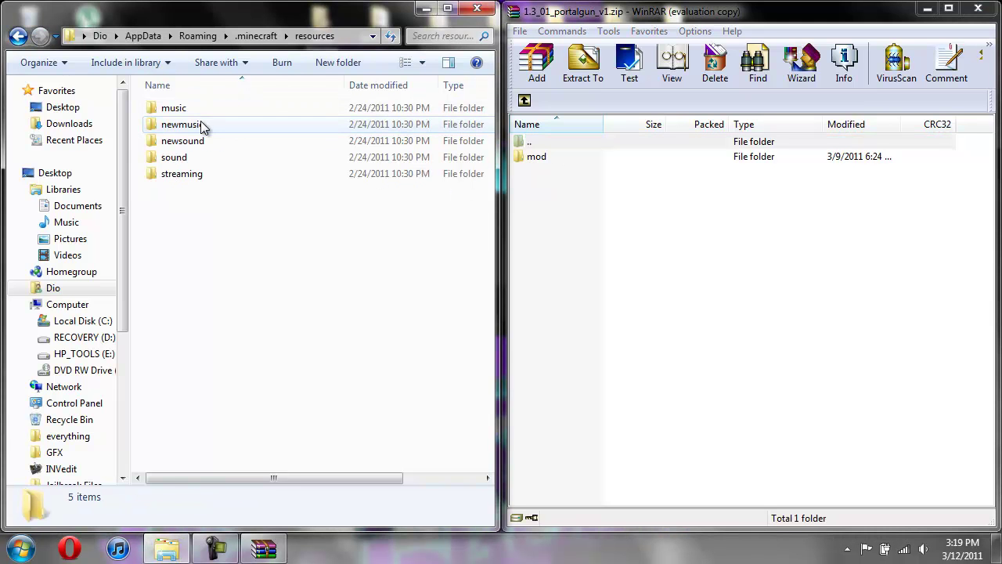
left_click(535, 158)
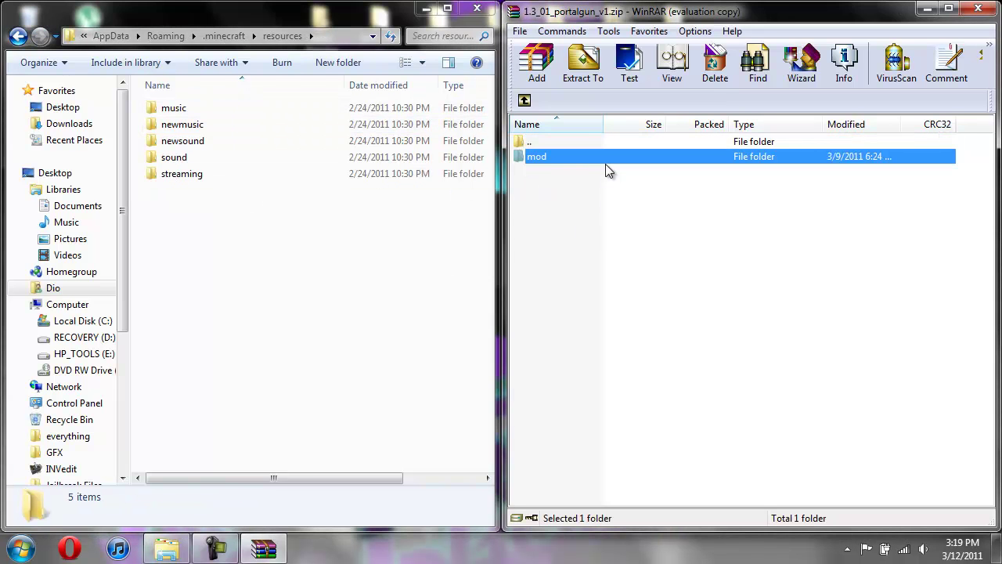
left_click_drag(607, 158, 264, 293)
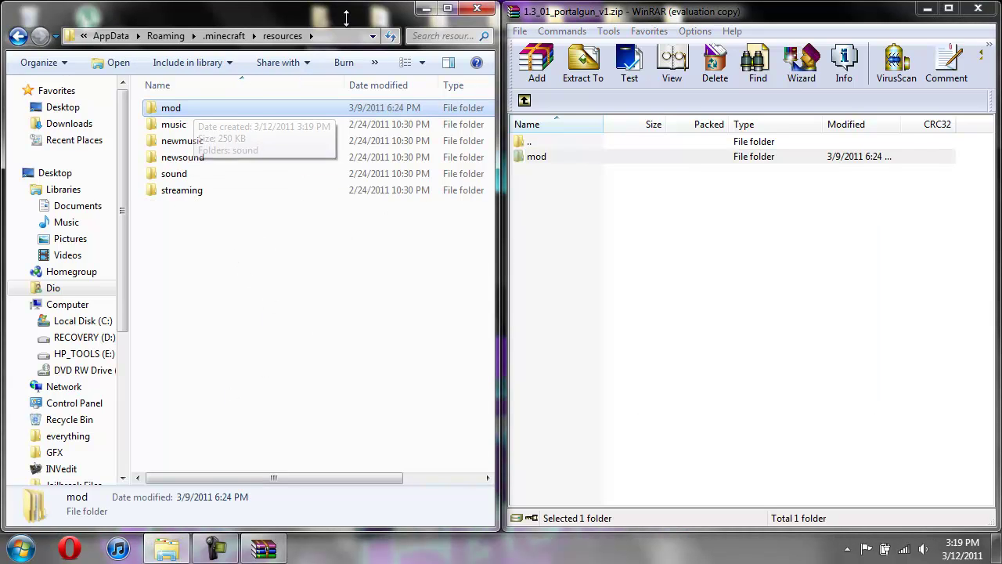
left_click(476, 9)
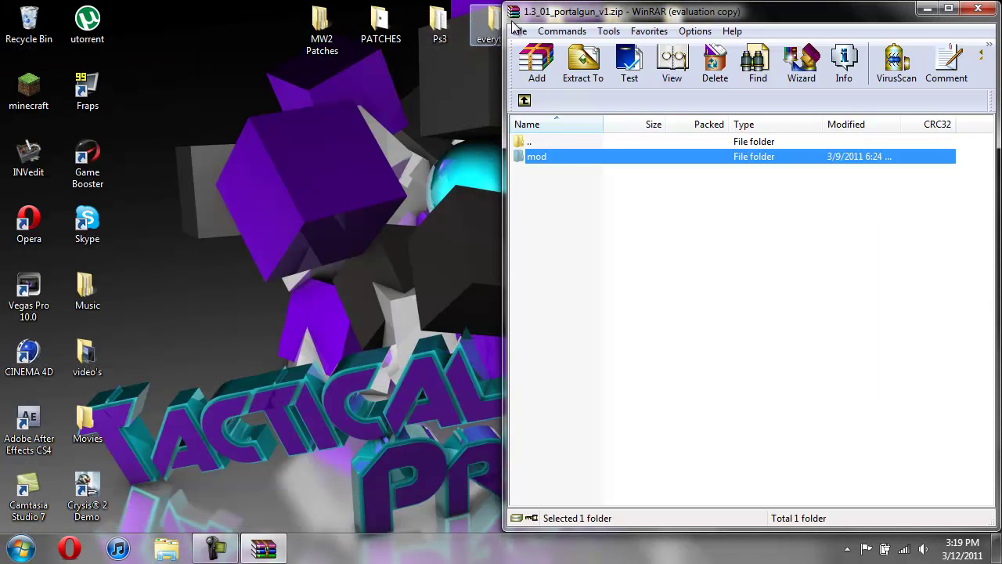
left_click(971, 11)
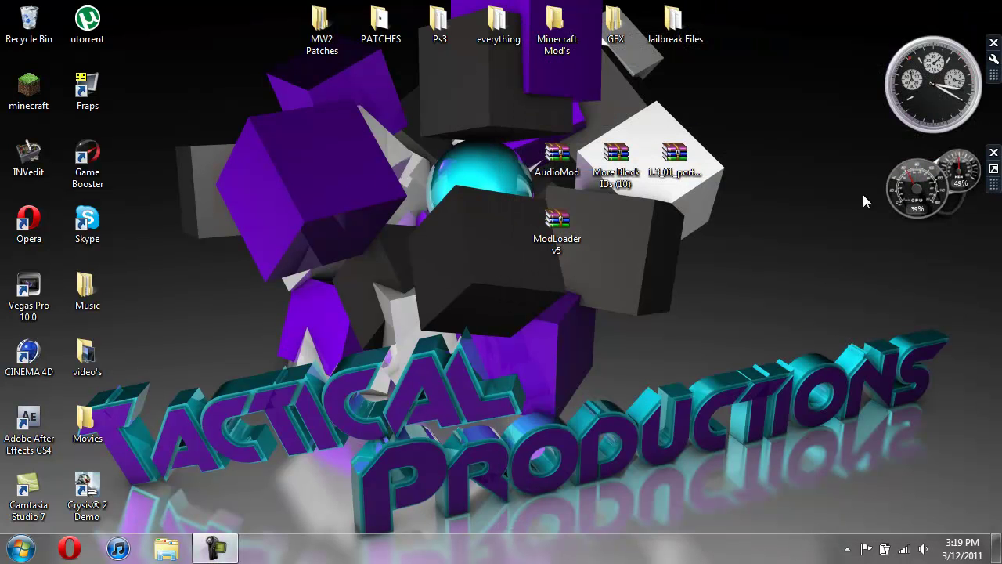
- Move the ModLoader v5 archive on the desktop into line beside AudioMod and clear the selection
left_click_drag(565, 231, 506, 168)
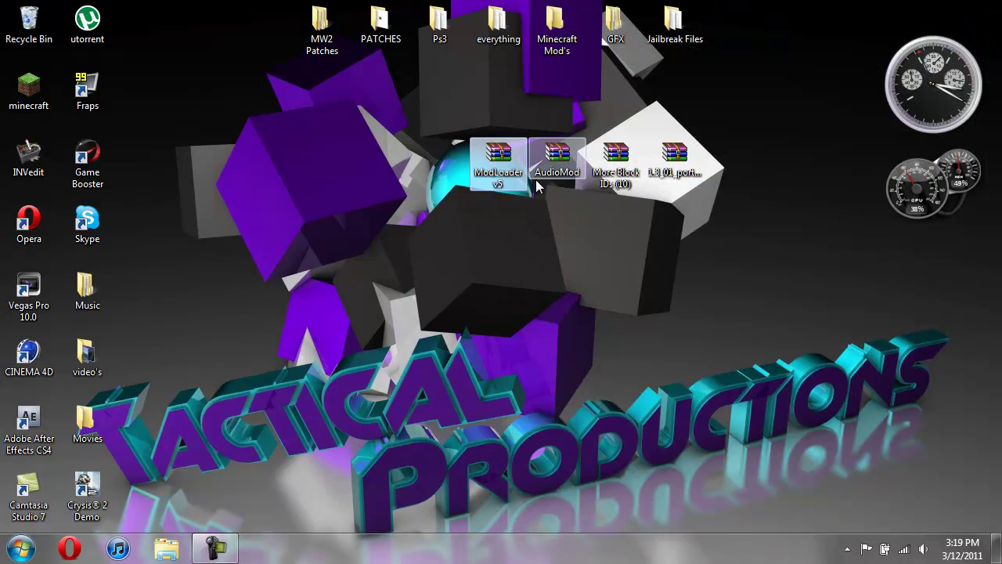
left_click(737, 251)
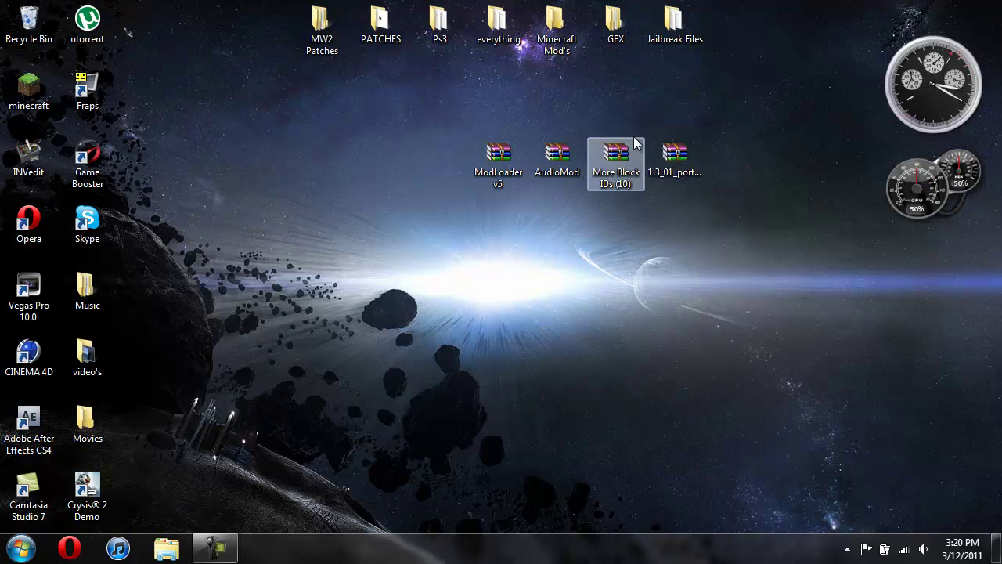
left_click(214, 549)
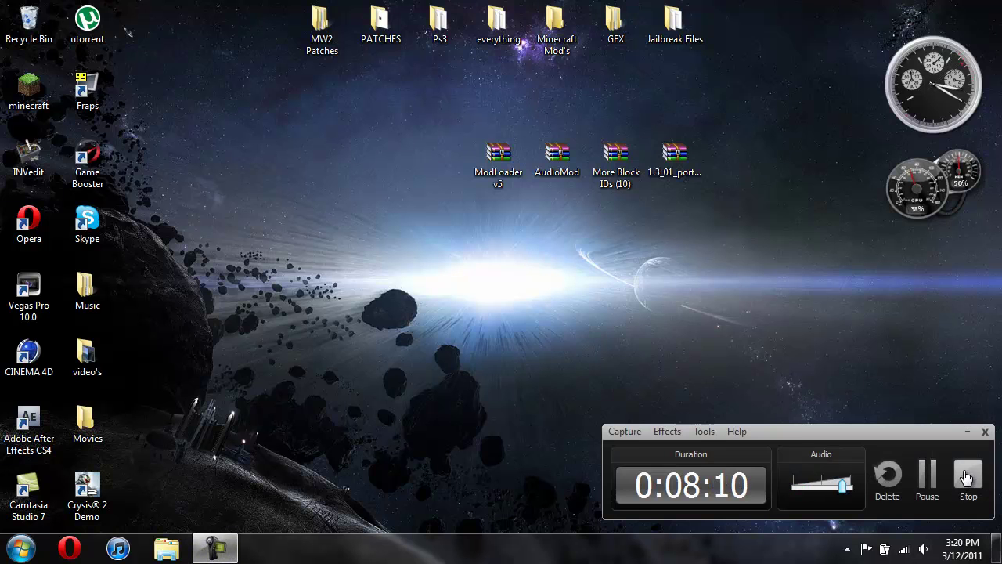